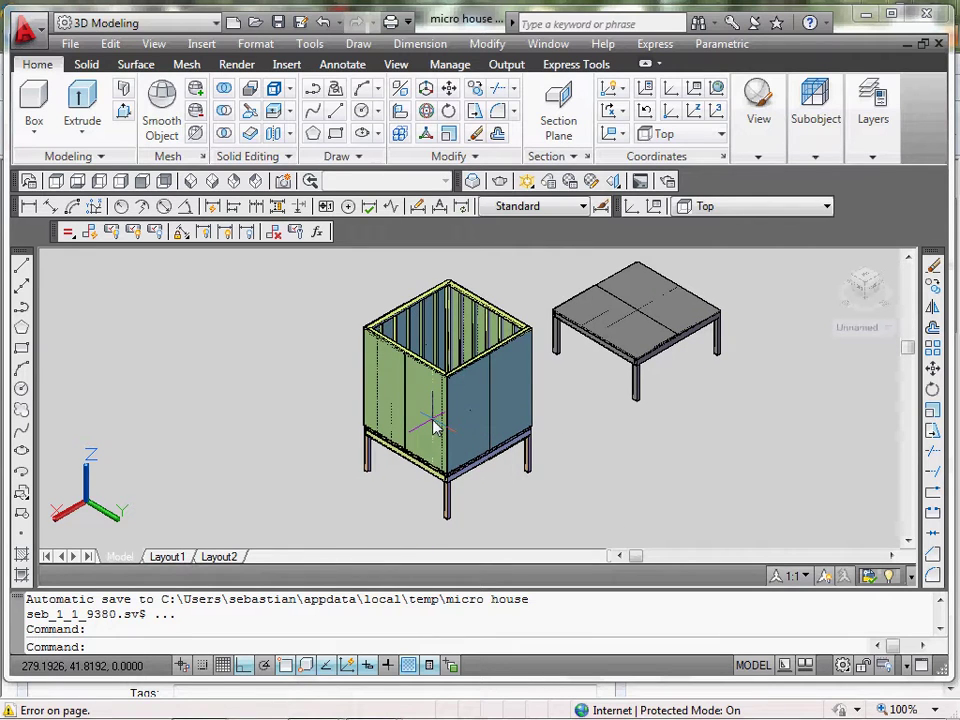
Check which layer the plywood wall panel of the micro house is on.
{"action": "middle_click_drag", "start_coordinate": [509, 449], "coordinate": [435, 435]}
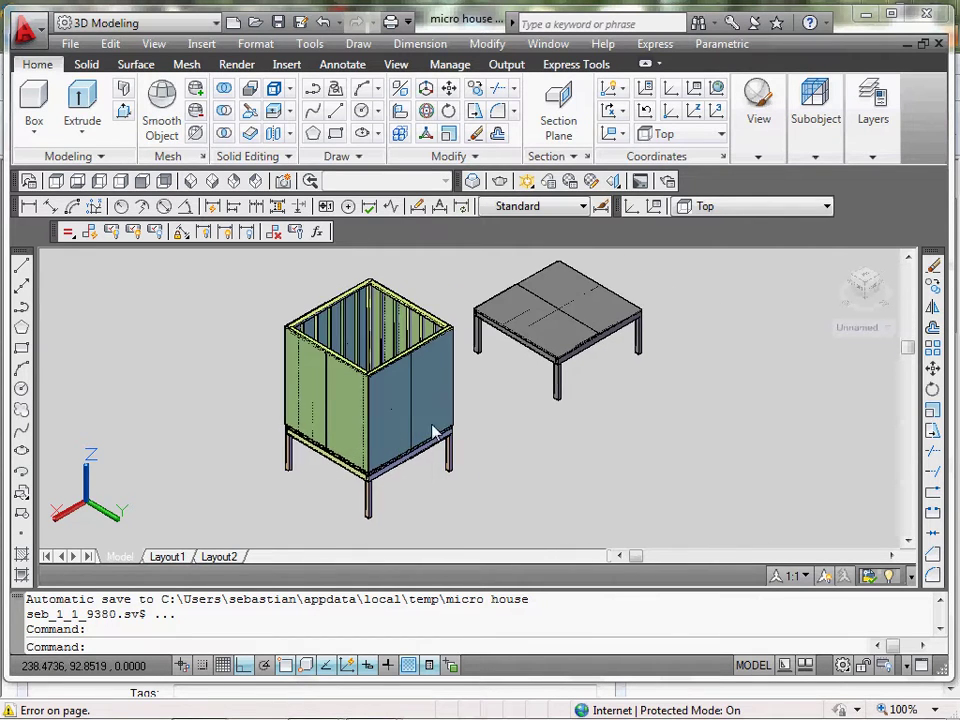
{"action": "scroll", "coordinate": [415, 376], "scroll_direction": "up", "scroll_amount": 3}
{"action": "mouse_move", "coordinate": [413, 376]}
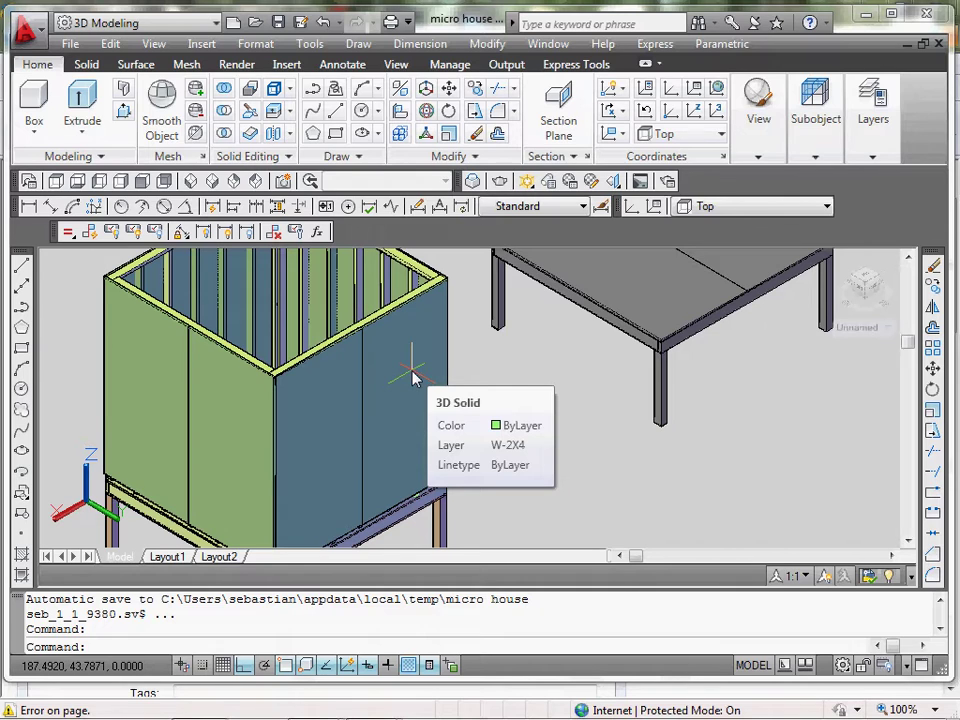
{"action": "left_click", "coordinate": [414, 379]}
{"action": "middle_click_drag", "start_coordinate": [414, 402], "coordinate": [338, 368]}
{"action": "key", "text": "Escape"}
{"action": "left_click", "coordinate": [296, 430]}
{"action": "left_click", "coordinate": [500, 330]}
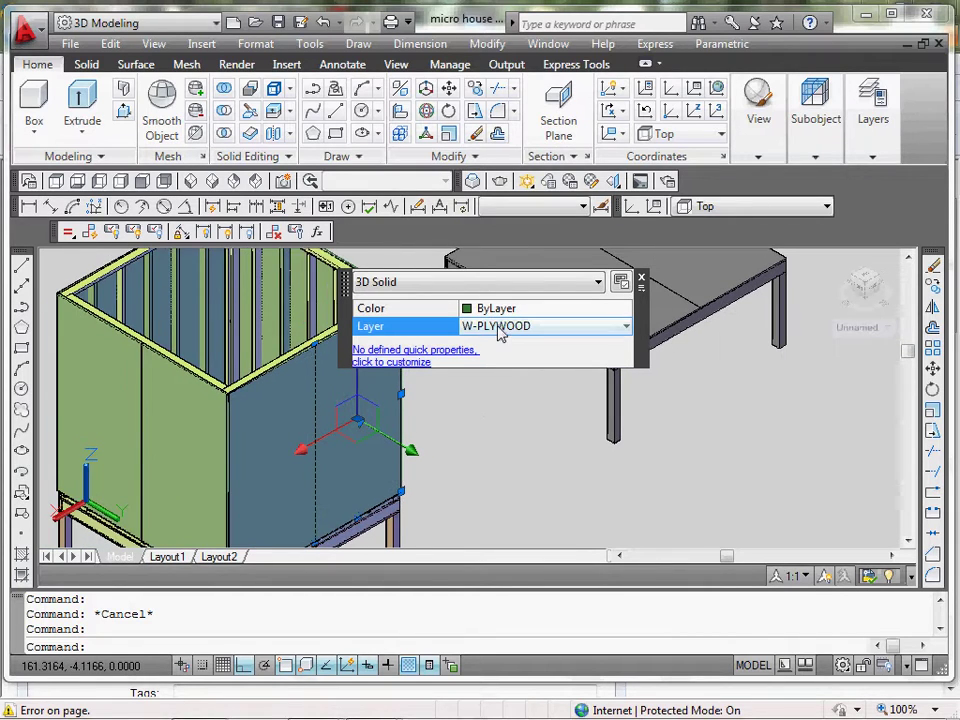
{"action": "left_click", "coordinate": [517, 330]}
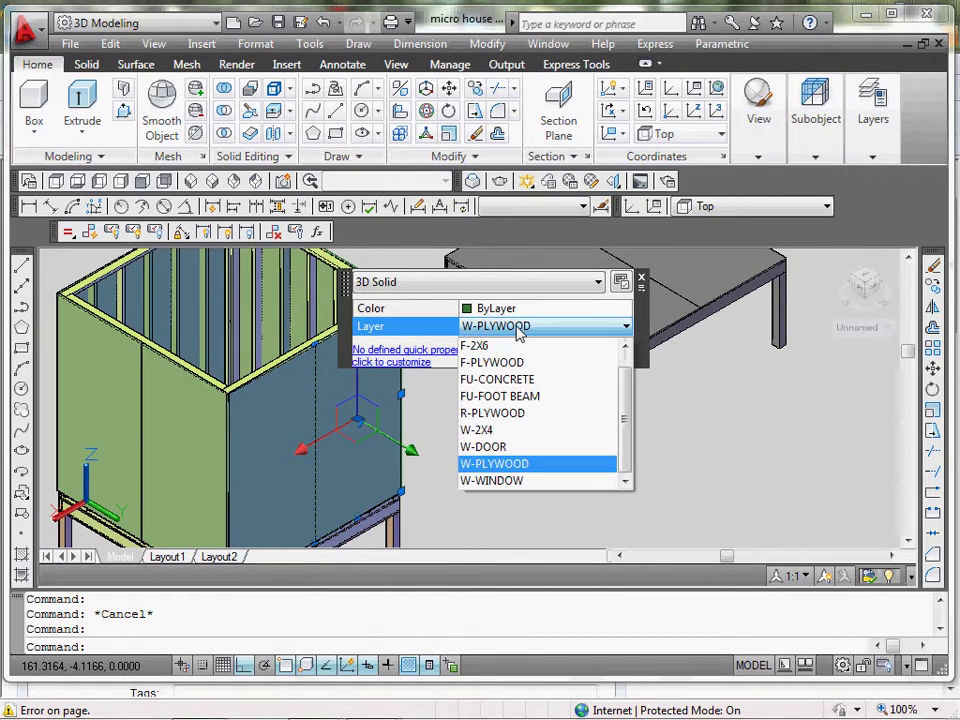
{"action": "left_click", "coordinate": [481, 470]}
{"action": "key", "text": "Escape"}
{"action": "key", "text": "Escape"}
Turn off the W-PLYWOOD layer so only the wall framing is displayed.
{"action": "middle_click_drag", "start_coordinate": [283, 405], "coordinate": [430, 460]}
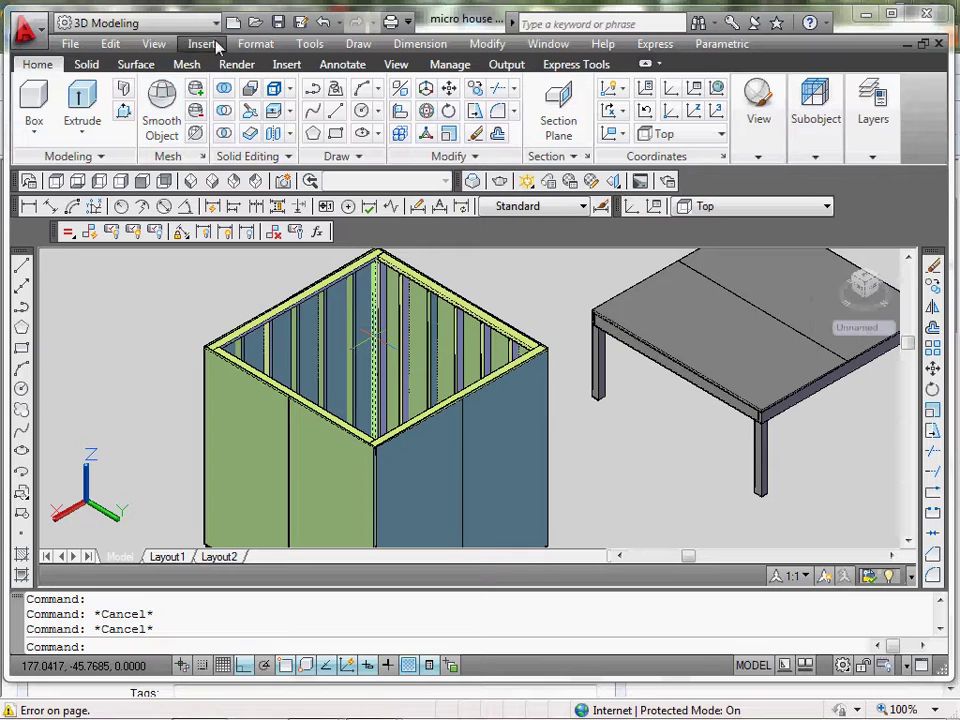
{"action": "left_click", "coordinate": [252, 46]}
{"action": "left_click", "coordinate": [242, 64]}
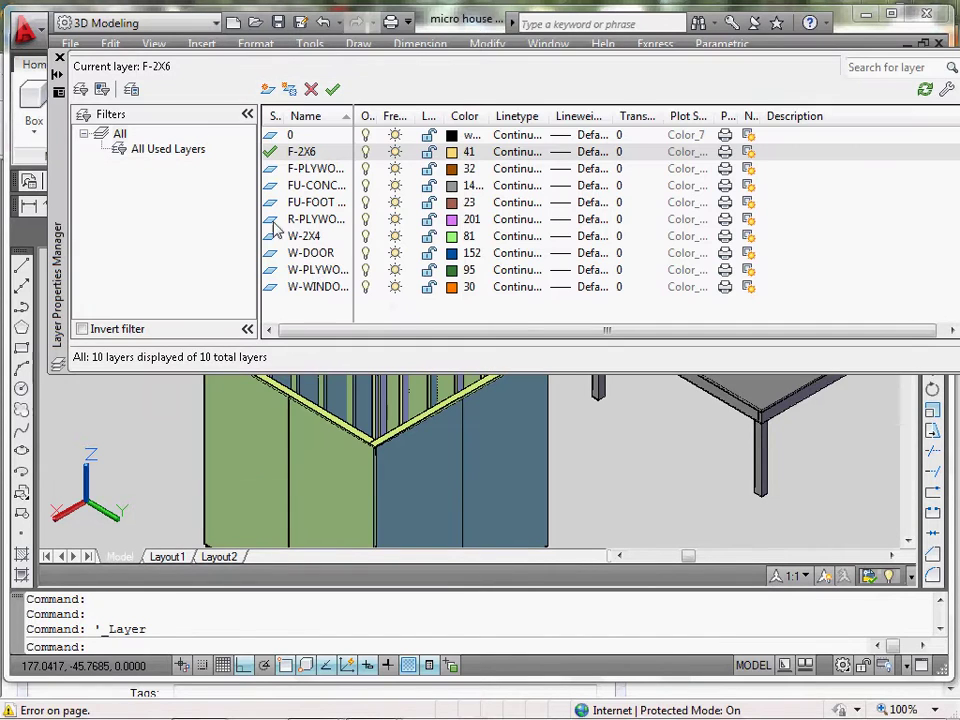
{"action": "left_click", "coordinate": [366, 270]}
{"action": "left_click", "coordinate": [625, 492]}
{"action": "left_click", "coordinate": [573, 418]}
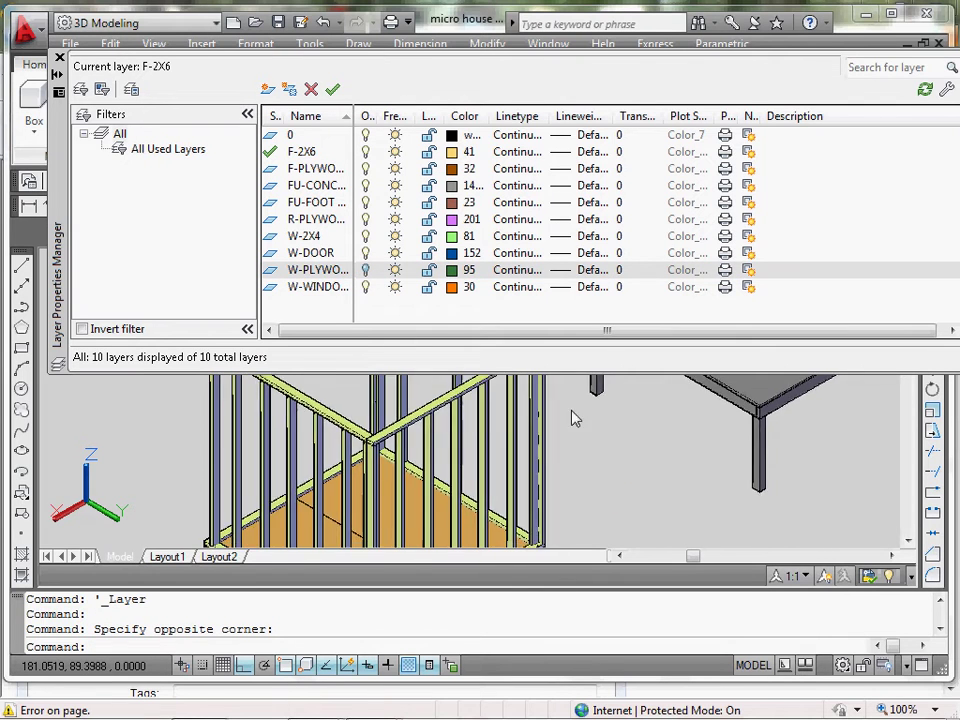
{"action": "middle_click_drag", "start_coordinate": [574, 418], "coordinate": [520, 275]}
{"action": "left_click", "coordinate": [58, 59]}
{"action": "key", "text": "Escape"}
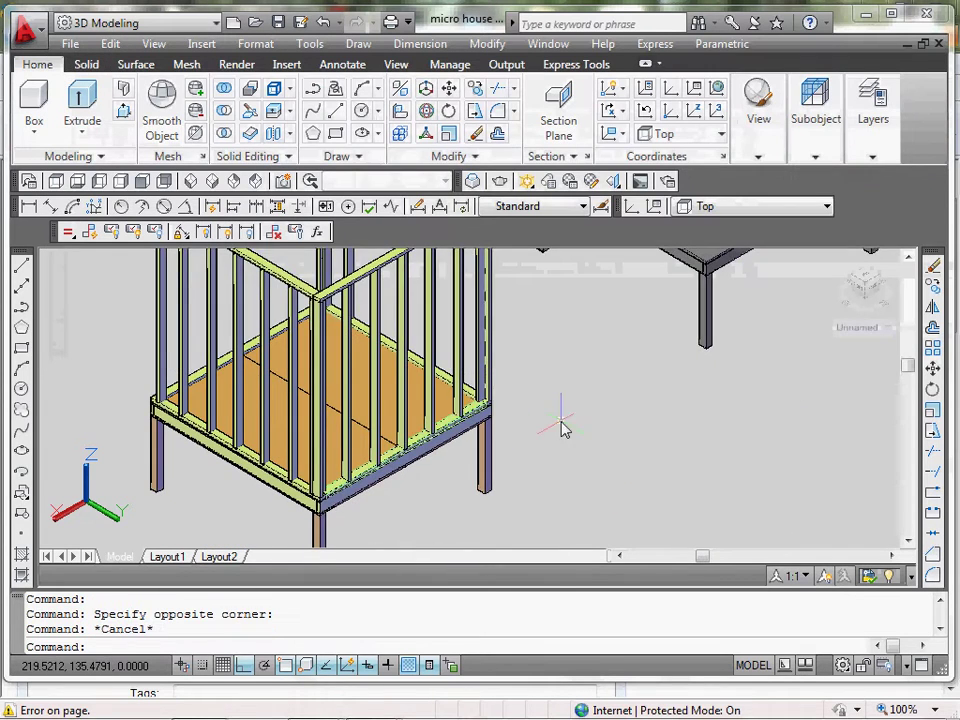
Delete the intermediate 2x4 stud nearest the outer corner of the front wall frame.
{"action": "scroll", "coordinate": [444, 356], "scroll_direction": "up", "scroll_amount": 4}
{"action": "scroll", "coordinate": [439, 444], "scroll_direction": "up", "scroll_amount": 4}
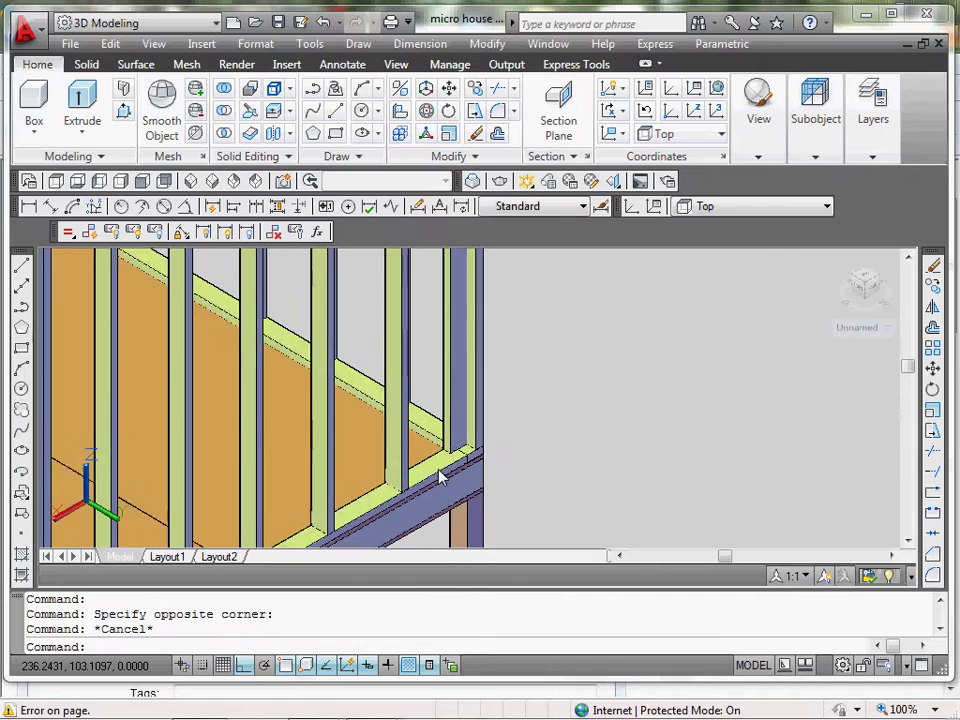
{"action": "scroll", "coordinate": [445, 450], "scroll_direction": "up", "scroll_amount": 3}
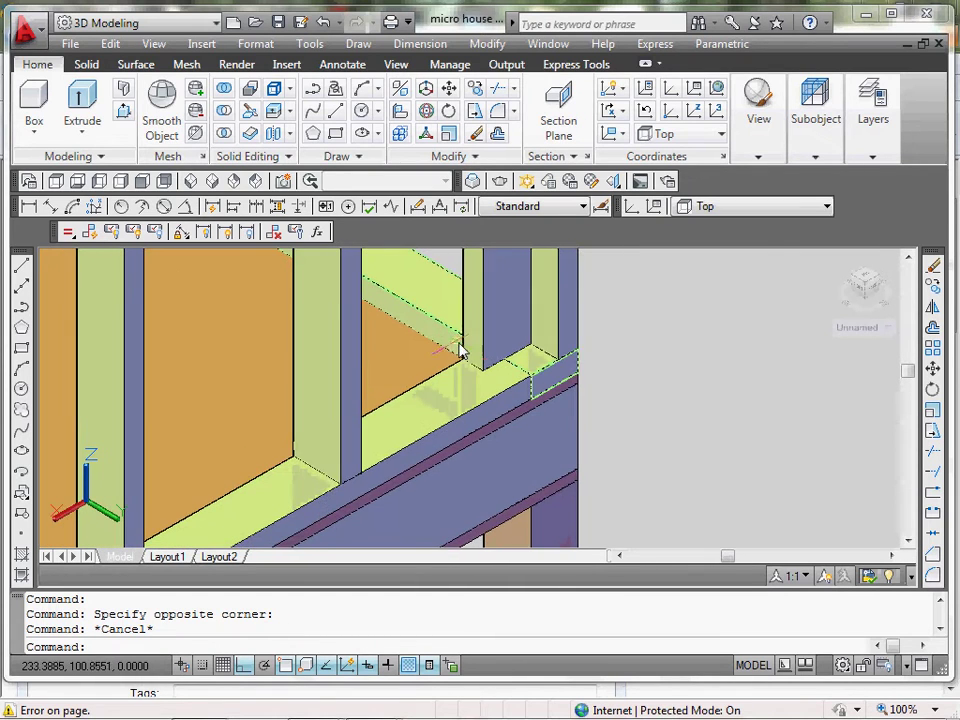
{"action": "scroll", "coordinate": [497, 400], "scroll_direction": "down", "scroll_amount": 2}
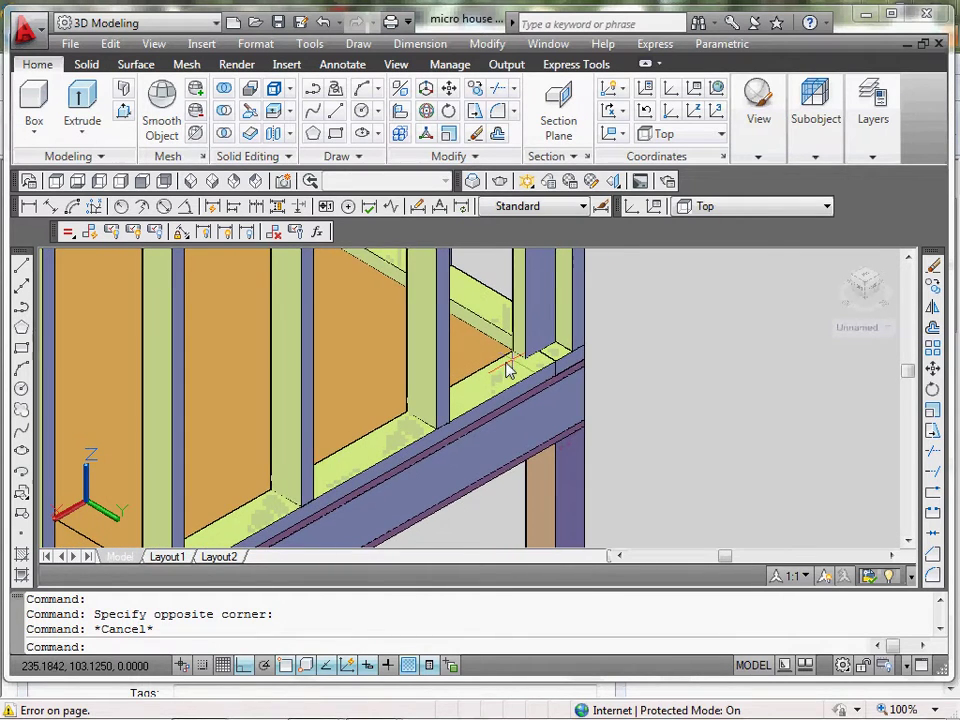
{"action": "left_click", "coordinate": [445, 373]}
{"action": "scroll", "coordinate": [407, 422], "scroll_direction": "down", "scroll_amount": 3}
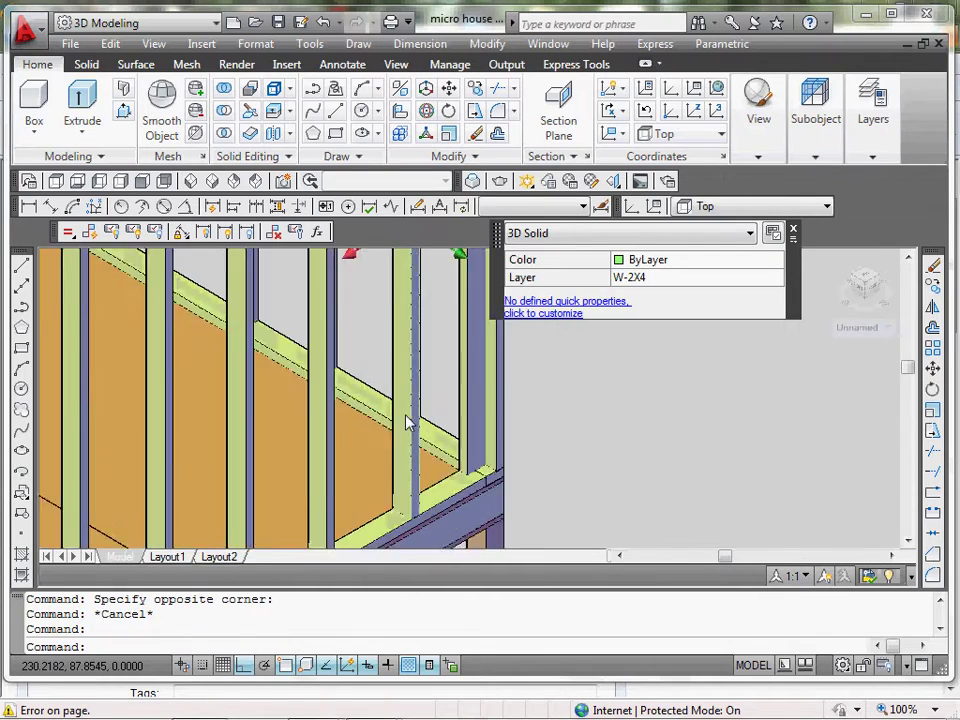
{"action": "key", "text": "Delete"}
{"action": "middle_click_drag", "start_coordinate": [370, 428], "coordinate": [400, 410]}
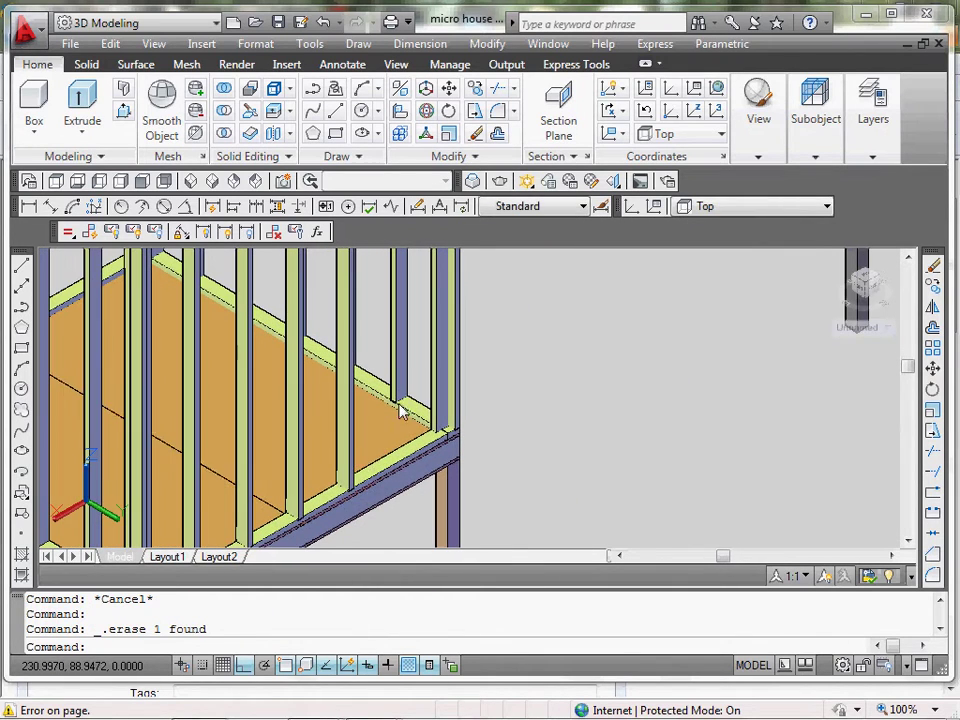
Copy the remaining stud nearest the corner along the bottom plate toward the corner, using its bottom corner as base point.
{"action": "left_click", "coordinate": [349, 462]}
{"action": "middle_click_drag", "start_coordinate": [337, 462], "coordinate": [362, 447]}
{"action": "left_click", "coordinate": [932, 287]}
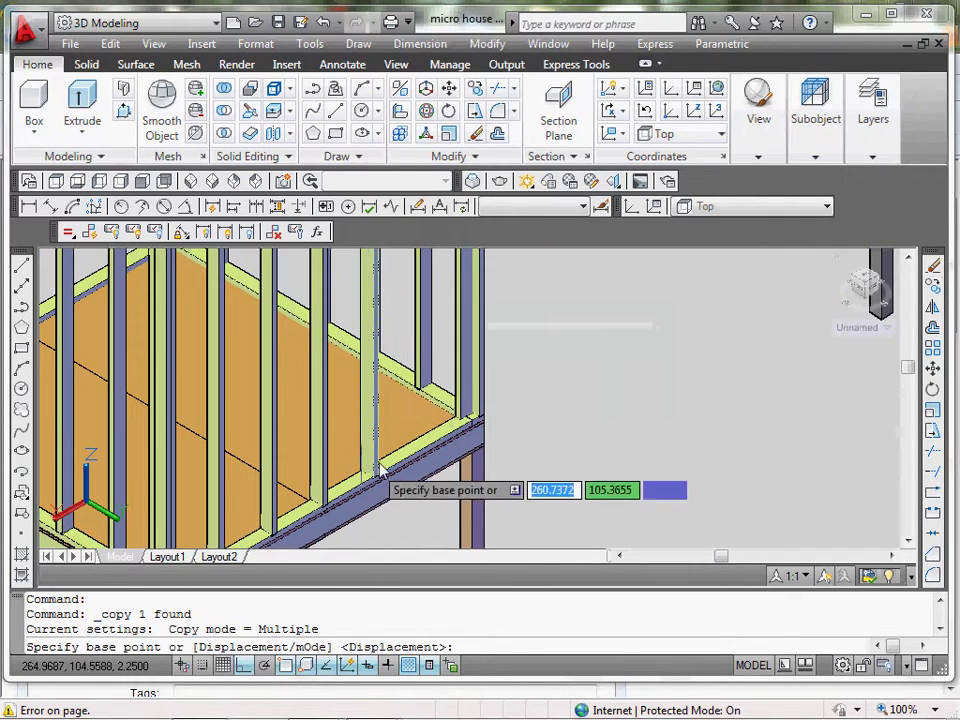
{"action": "scroll", "coordinate": [385, 465], "scroll_direction": "up", "scroll_amount": 3}
{"action": "left_click", "coordinate": [377, 467]}
{"action": "scroll", "coordinate": [530, 430], "scroll_direction": "up", "scroll_amount": 2}
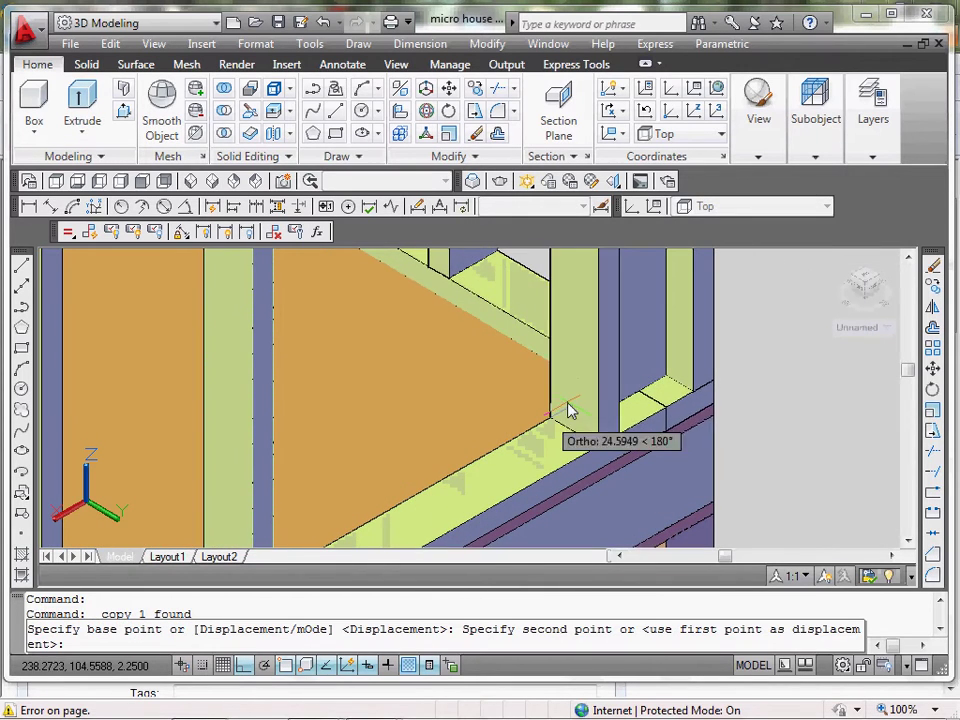
{"action": "left_click", "coordinate": [586, 384]}
{"action": "middle_click_drag", "start_coordinate": [714, 391], "coordinate": [561, 424]}
{"action": "key", "text": "Escape"}
Move the copied stud clear of the wall frame into empty space, using its bottom corner as base point.
{"action": "left_click", "coordinate": [546, 442]}
{"action": "scroll", "coordinate": [548, 468], "scroll_direction": "up", "scroll_amount": 2}
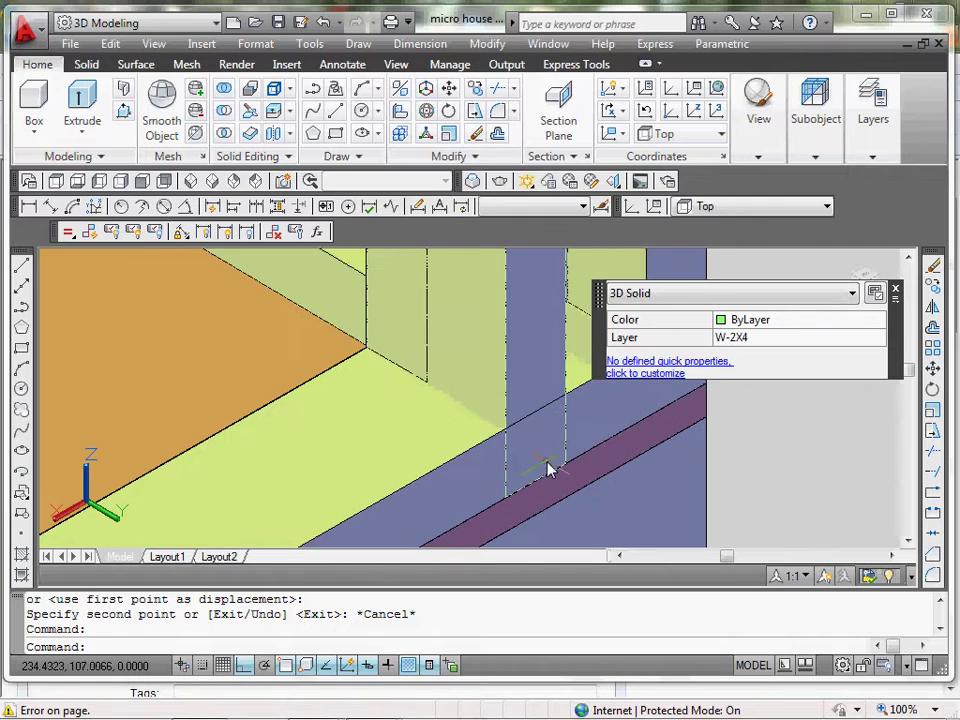
{"action": "type", "text": "m"}
{"action": "key", "text": "Return"}
{"action": "left_click", "coordinate": [425, 379]}
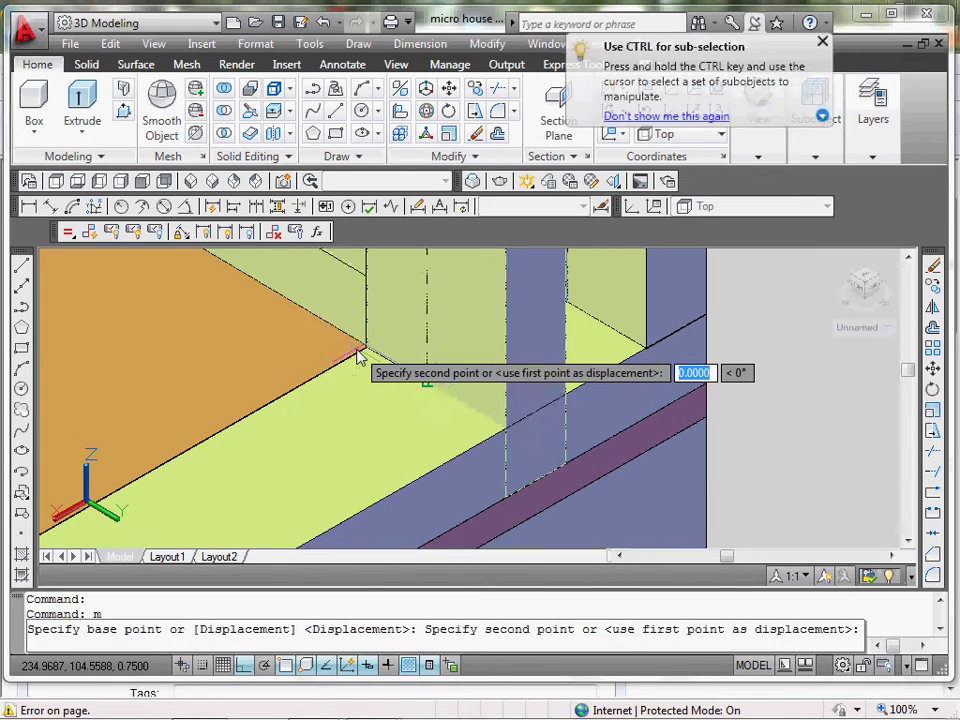
{"action": "scroll", "coordinate": [462, 415], "scroll_direction": "down", "scroll_amount": 5}
{"action": "left_click", "coordinate": [625, 437]}
Move the loose stud back onto the bottom plate, snapping its bottom end against the corner stud.
{"action": "left_click", "coordinate": [628, 437]}
{"action": "left_click", "coordinate": [563, 483]}
{"action": "scroll", "coordinate": [563, 483], "scroll_direction": "up", "scroll_amount": 2}
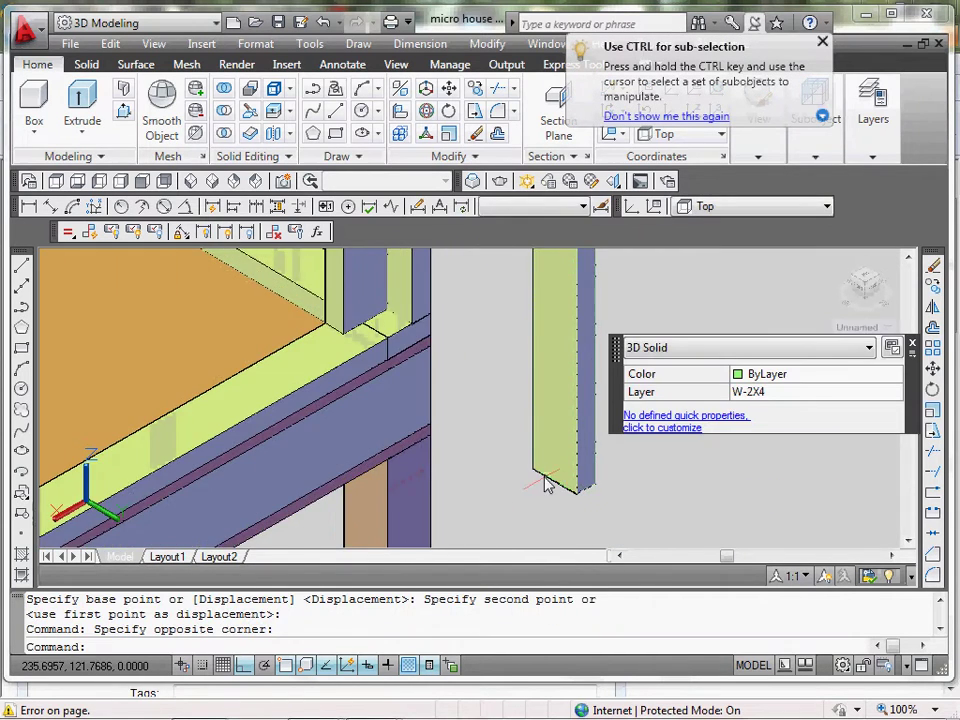
{"action": "type", "text": "m"}
{"action": "key", "text": "Return"}
{"action": "left_click", "coordinate": [552, 455]}
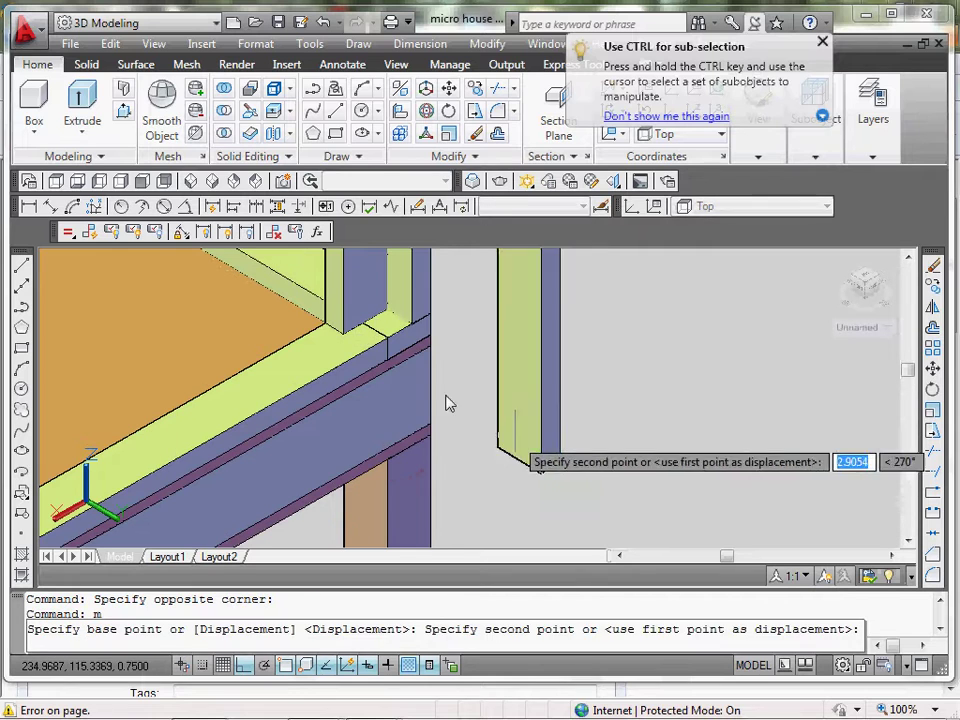
{"action": "left_click", "coordinate": [333, 330]}
{"action": "scroll", "coordinate": [432, 415], "scroll_direction": "down", "scroll_amount": 1}
{"action": "middle_click_drag", "start_coordinate": [446, 426], "coordinate": [598, 506]}
{"action": "scroll", "coordinate": [508, 450], "scroll_direction": "down", "scroll_amount": 1}
{"action": "middle_click_drag", "start_coordinate": [501, 450], "coordinate": [460, 473]}
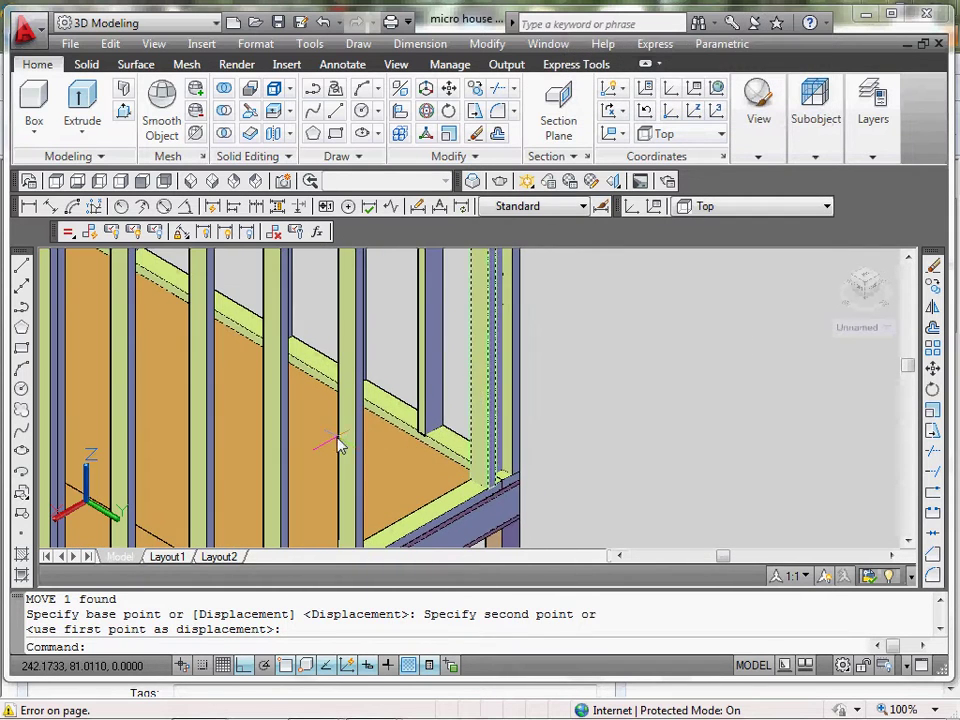
{"action": "scroll", "coordinate": [430, 410], "scroll_direction": "down", "scroll_amount": 2}
{"action": "left_click", "coordinate": [460, 410]}
{"action": "key", "text": "Escape"}
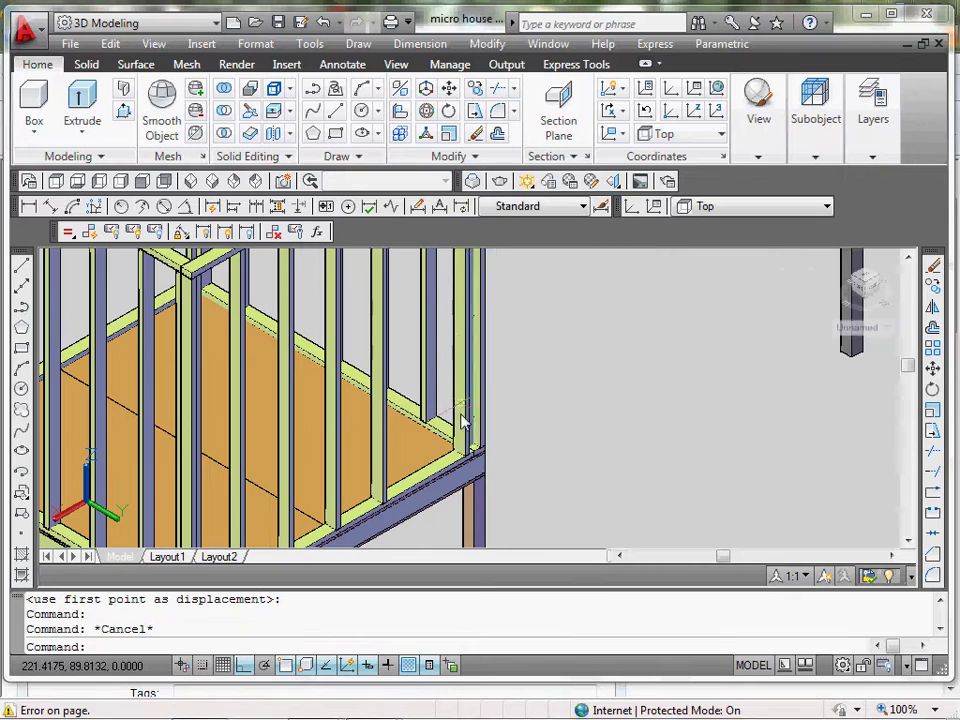
Copy the new corner stud 31.5 along the wall away from the corner and delete the old stud beside the copy.
{"action": "scroll", "coordinate": [465, 448], "scroll_direction": "up", "scroll_amount": 2}
{"action": "left_click", "coordinate": [464, 450]}
{"action": "scroll", "coordinate": [463, 458], "scroll_direction": "down", "scroll_amount": 1}
{"action": "middle_click_drag", "start_coordinate": [463, 458], "coordinate": [459, 402]}
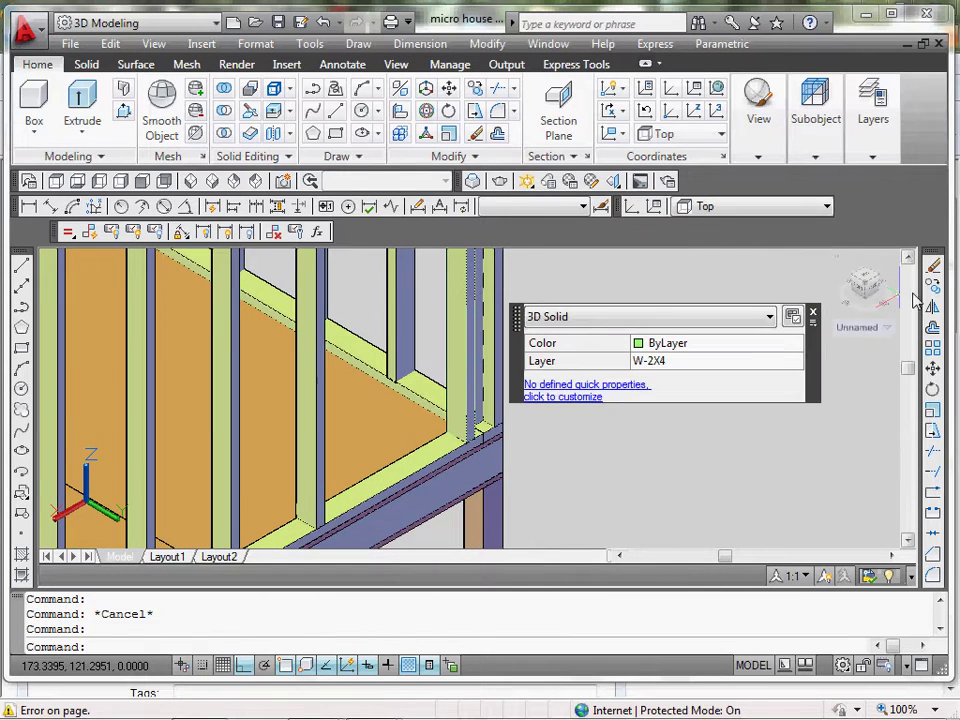
{"action": "left_click", "coordinate": [933, 286]}
{"action": "left_click", "coordinate": [618, 420]}
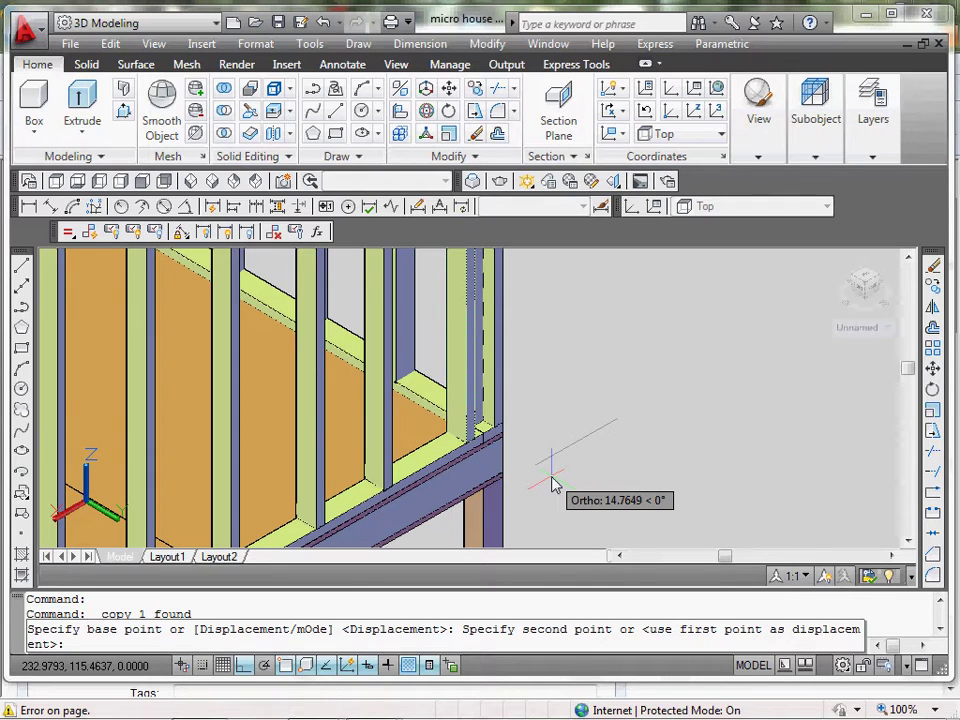
{"action": "type", "text": "31."}
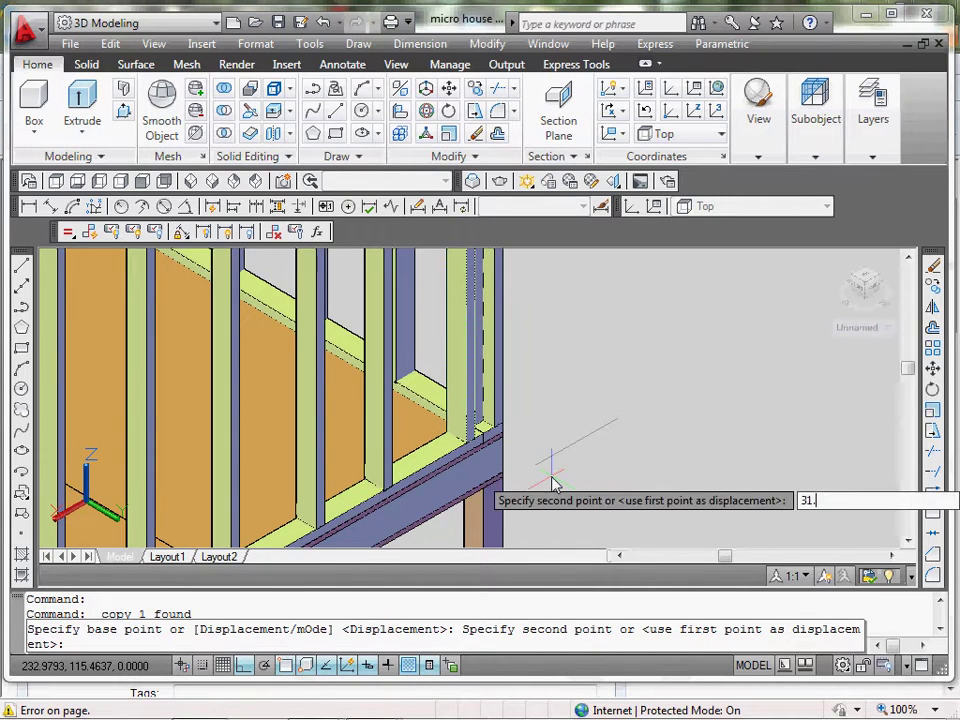
{"action": "type", "text": "5"}
{"action": "key", "text": "Return"}
{"action": "key", "text": "Escape"}
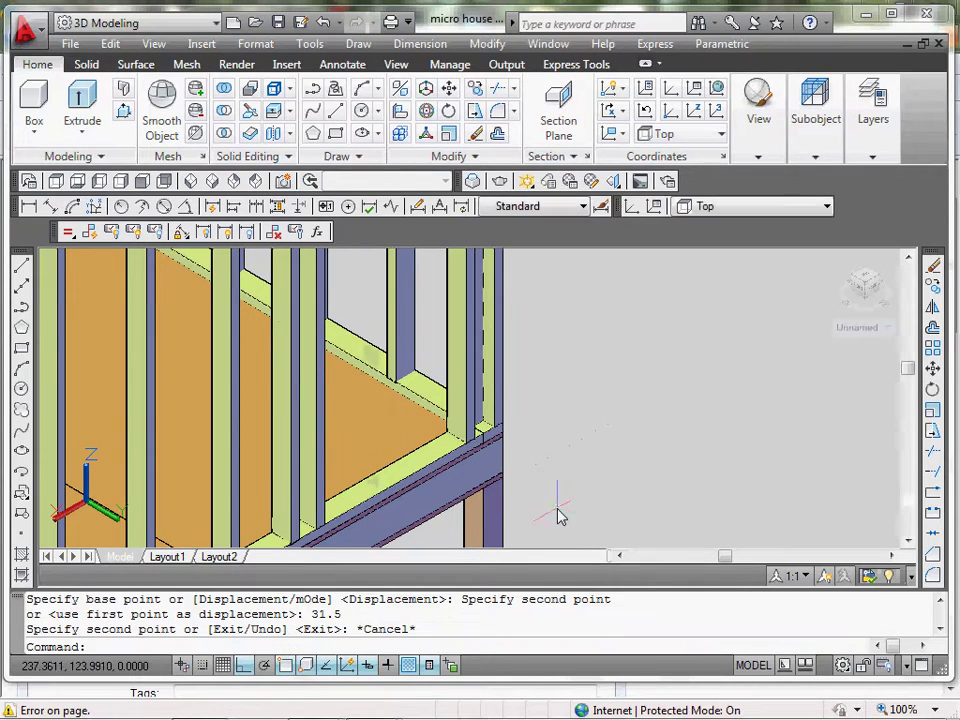
{"action": "left_click", "coordinate": [318, 478]}
{"action": "key", "text": "Delete"}
Add a linear dimension across the clear opening between the corner stud and the copied stud, and inspect its text.
{"action": "scroll", "coordinate": [318, 478], "scroll_direction": "down", "scroll_amount": 3}
{"action": "middle_click_drag", "start_coordinate": [330, 440], "coordinate": [405, 353], "text": "shift"}
{"action": "scroll", "coordinate": [349, 386], "scroll_direction": "up", "scroll_amount": 1}
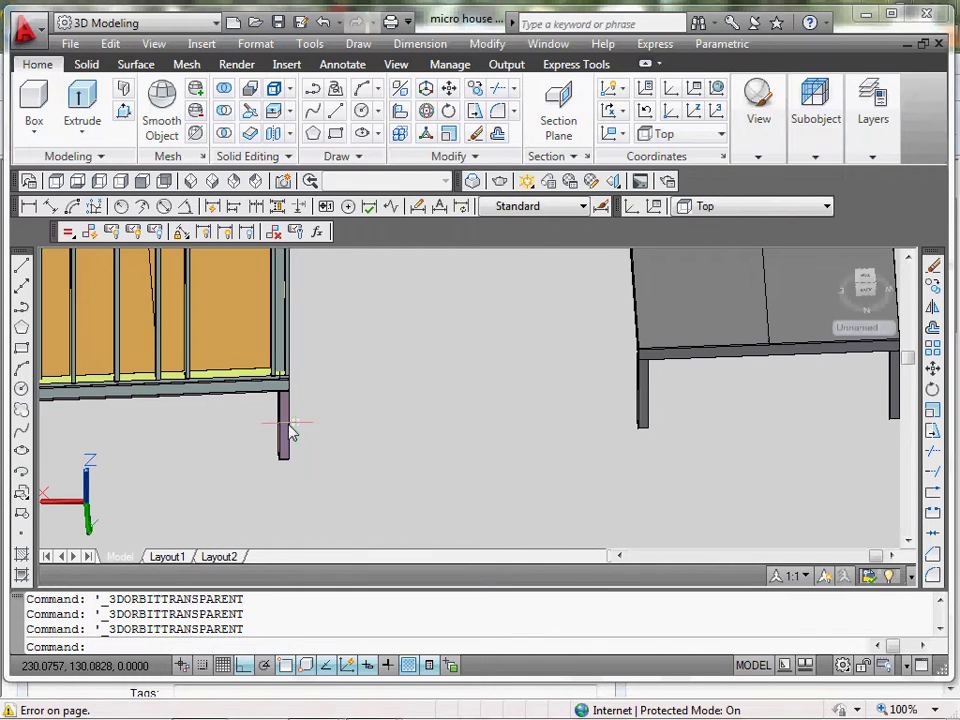
{"action": "middle_click_drag", "start_coordinate": [369, 399], "coordinate": [391, 420], "text": "shift"}
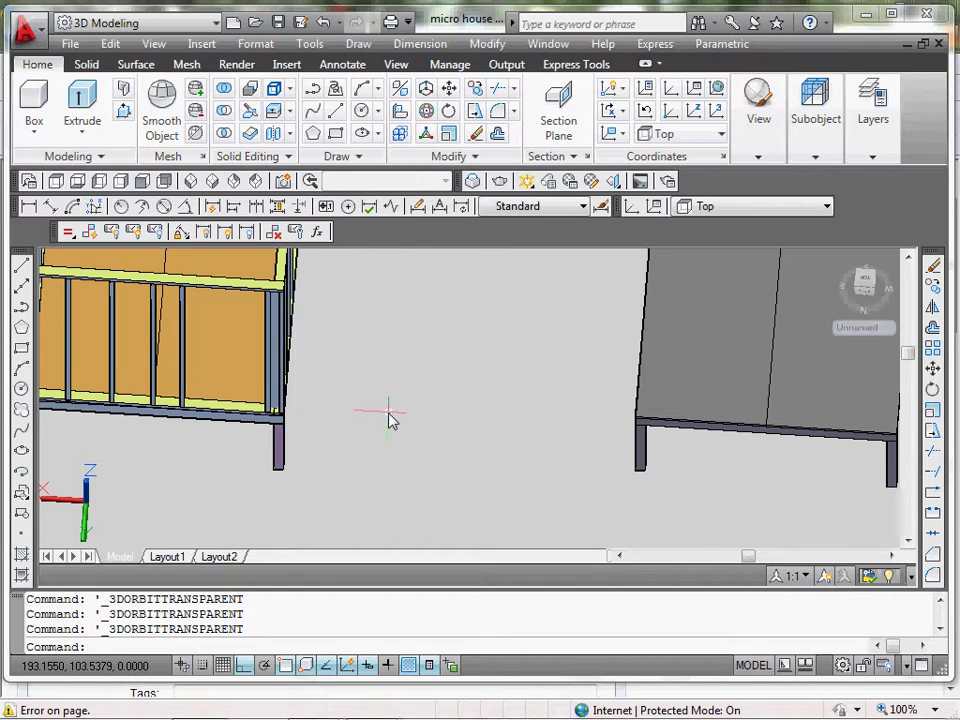
{"action": "middle_click_drag", "start_coordinate": [261, 424], "coordinate": [327, 419]}
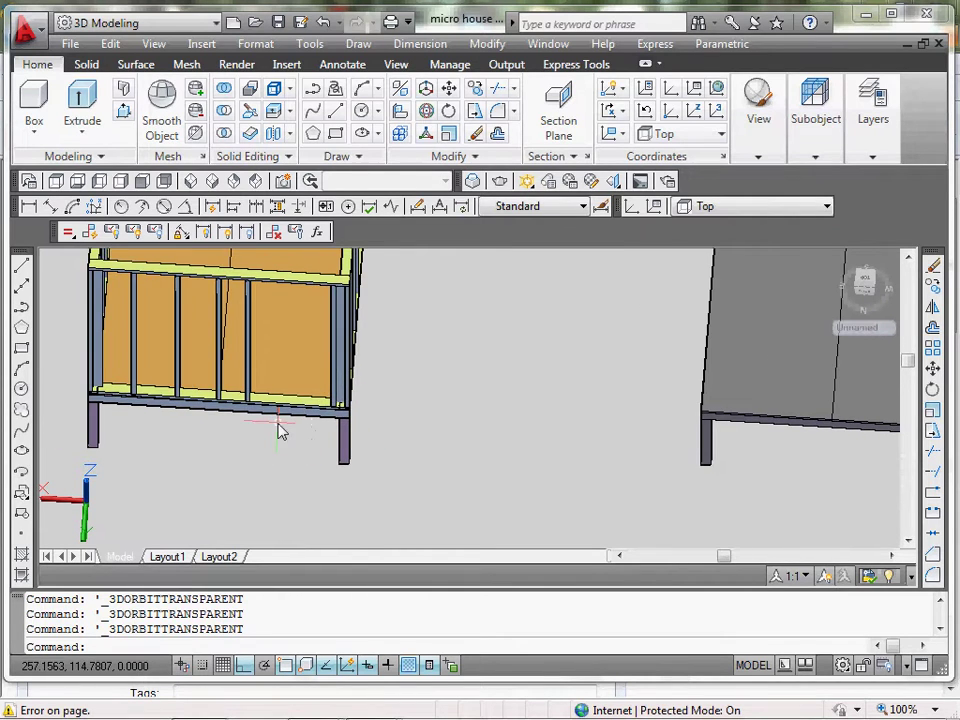
{"action": "middle_click_drag", "start_coordinate": [268, 430], "coordinate": [350, 430]}
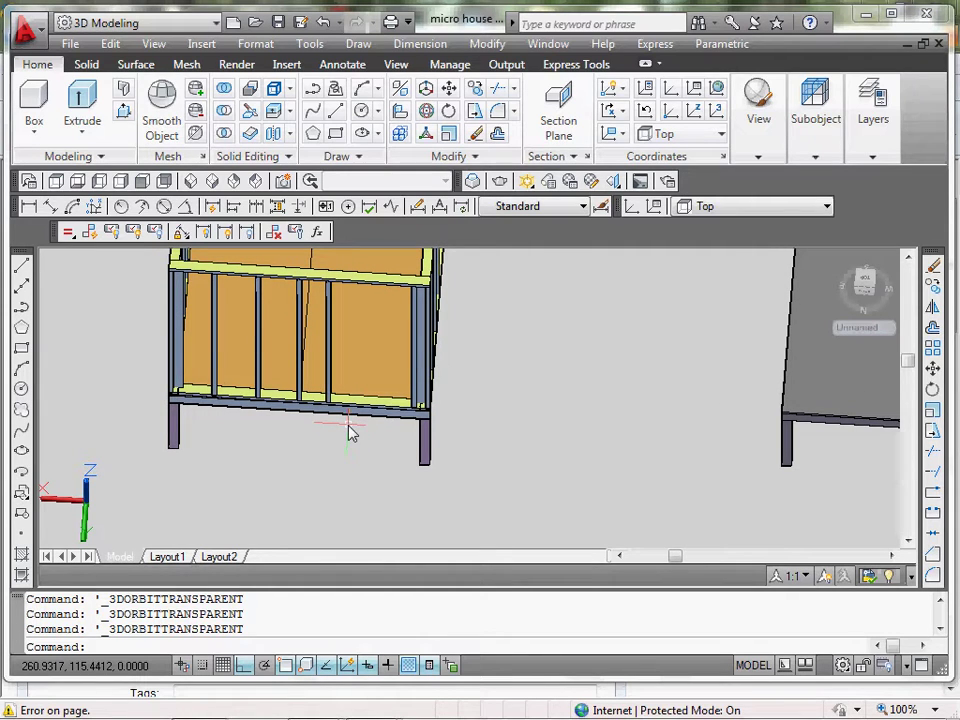
{"action": "scroll", "coordinate": [358, 431], "scroll_direction": "up", "scroll_amount": 5}
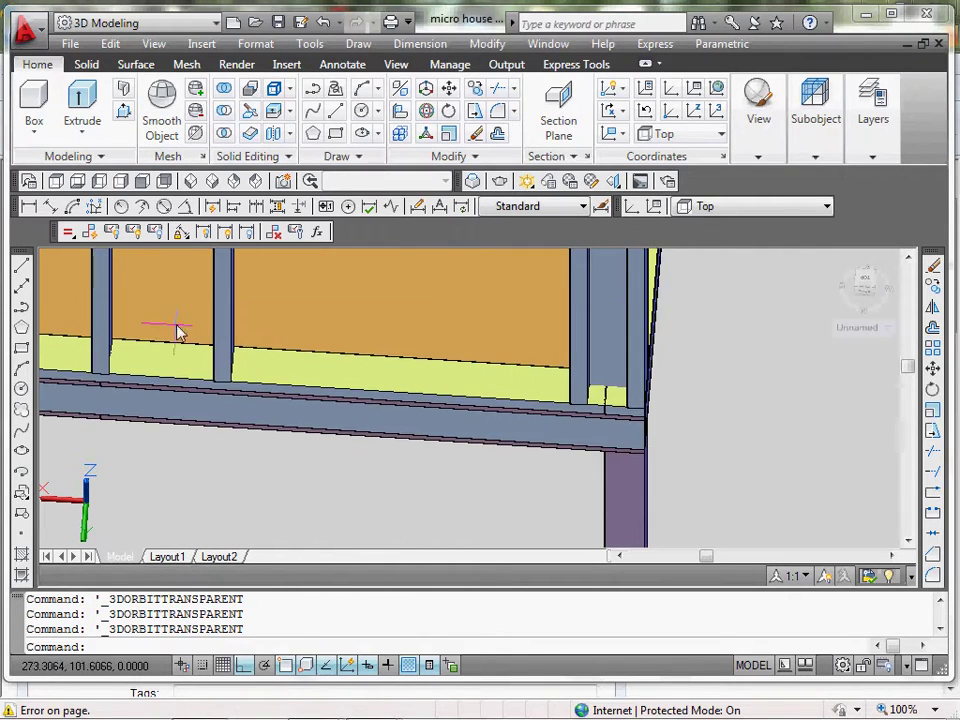
{"action": "middle_click_drag", "start_coordinate": [255, 349], "coordinate": [266, 384], "text": "shift"}
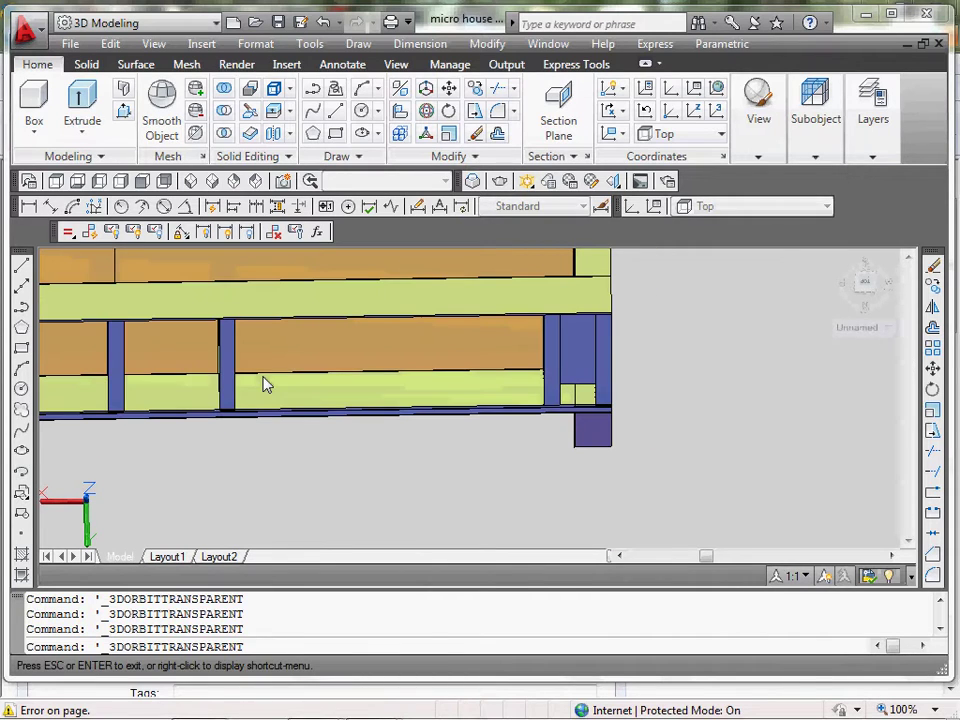
{"action": "left_click", "coordinate": [30, 207]}
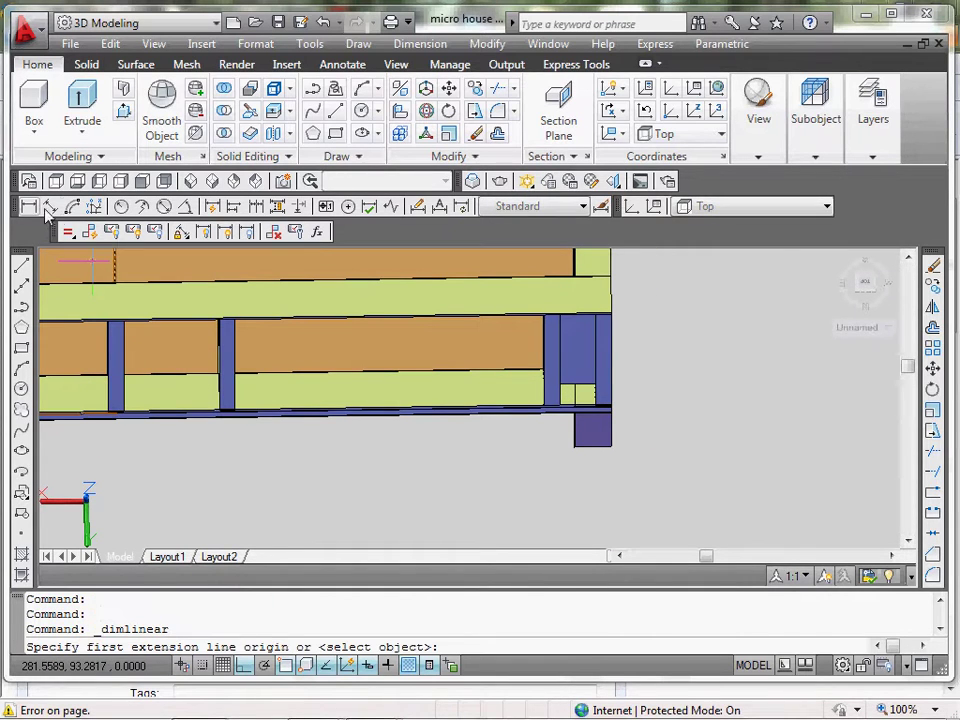
{"action": "left_click", "coordinate": [240, 410]}
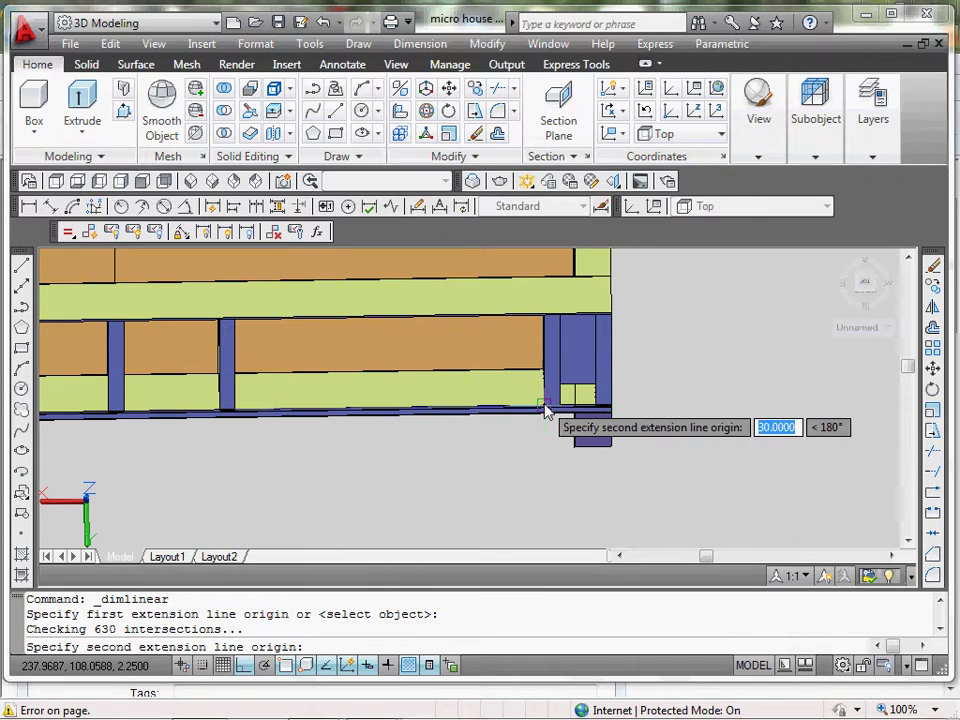
{"action": "left_click", "coordinate": [545, 408]}
{"action": "left_click", "coordinate": [430, 494]}
{"action": "scroll", "coordinate": [396, 495], "scroll_direction": "up", "scroll_amount": 3}
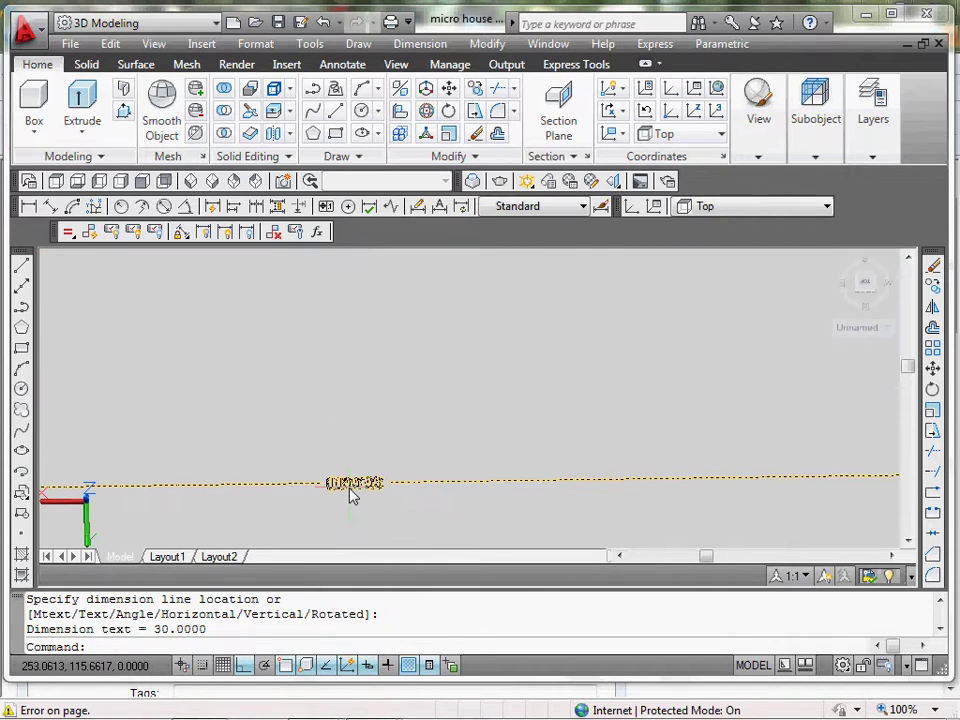
{"action": "scroll", "coordinate": [362, 490], "scroll_direction": "up", "scroll_amount": 5}
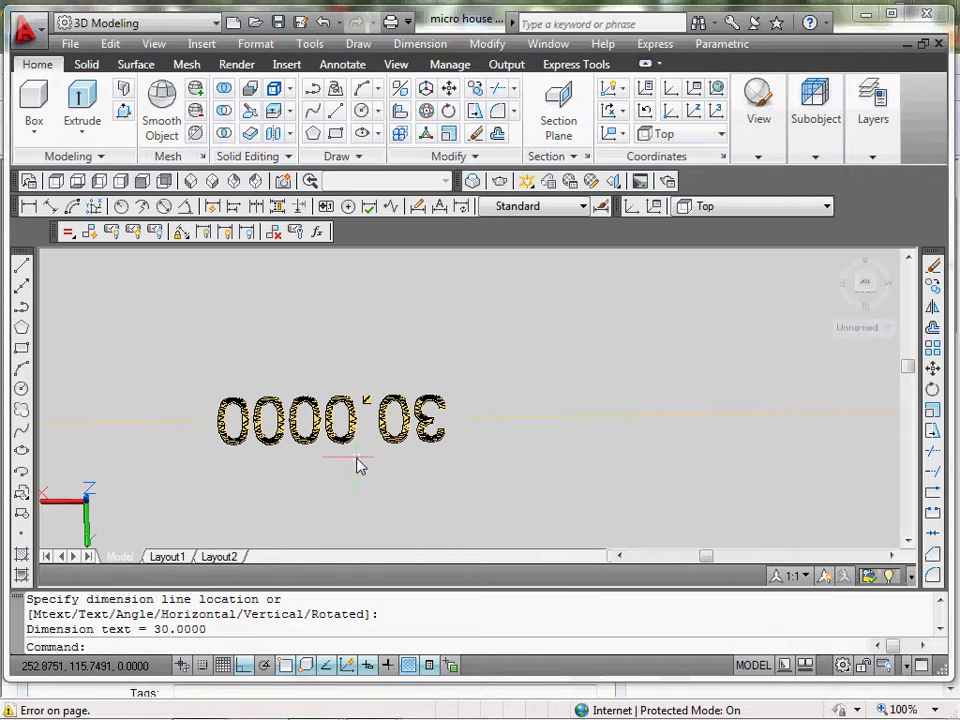
Delete the linear dimension across the opening between the corner stud and the copied stud.
{"action": "scroll", "coordinate": [400, 478], "scroll_direction": "down", "scroll_amount": 5}
{"action": "scroll", "coordinate": [381, 434], "scroll_direction": "down", "scroll_amount": 2}
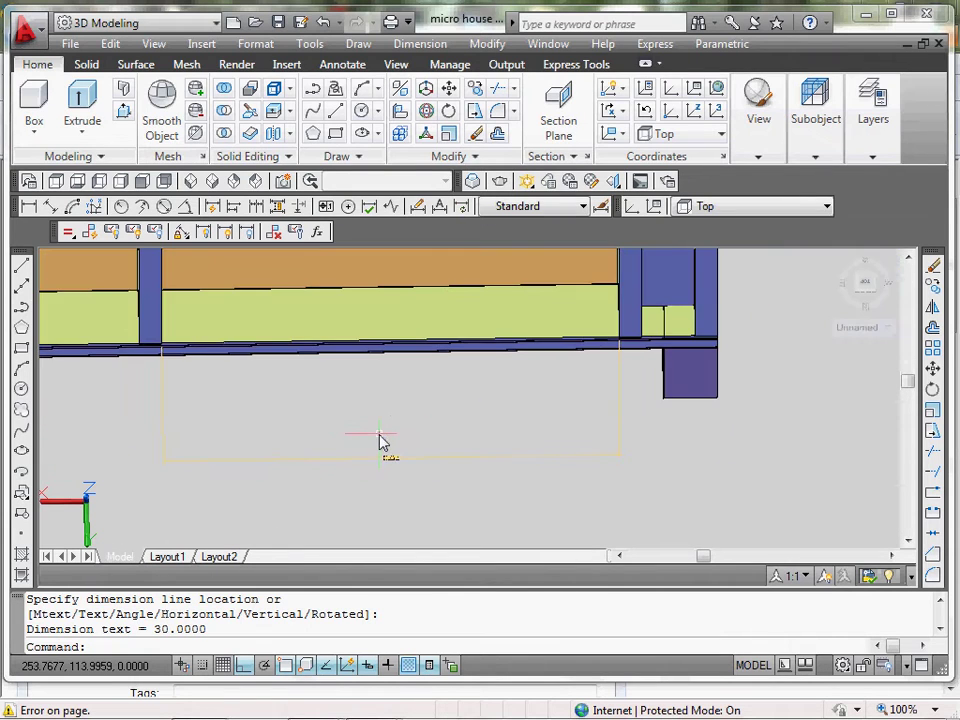
{"action": "middle_click_drag", "start_coordinate": [379, 436], "coordinate": [422, 436]}
{"action": "scroll", "coordinate": [428, 458], "scroll_direction": "up", "scroll_amount": 4}
{"action": "scroll", "coordinate": [458, 476], "scroll_direction": "down", "scroll_amount": 4}
{"action": "scroll", "coordinate": [456, 470], "scroll_direction": "up", "scroll_amount": 1}
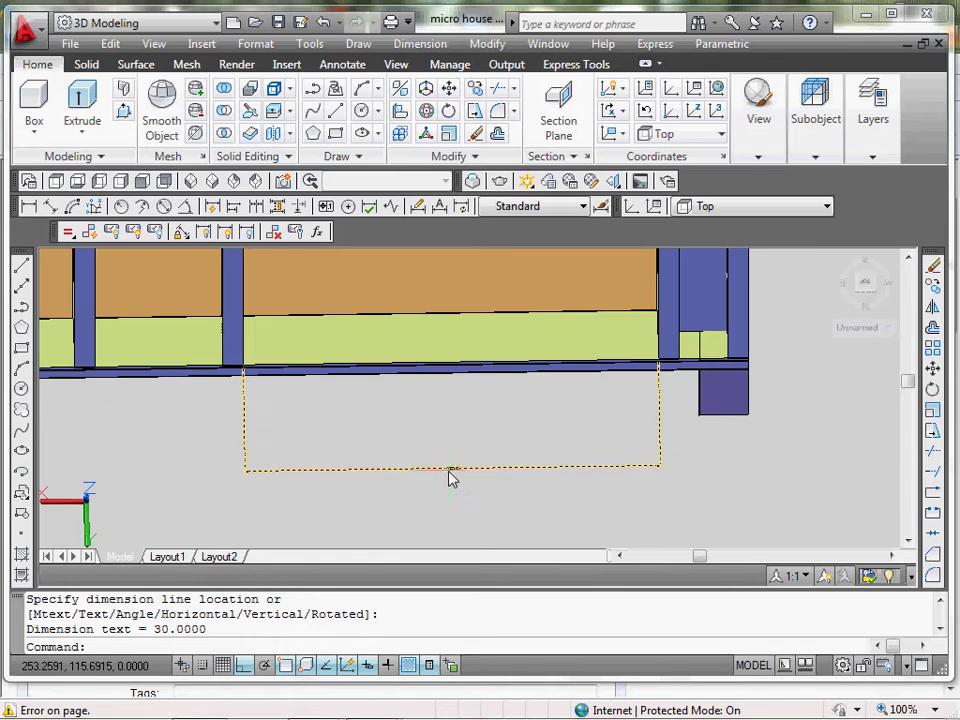
{"action": "left_click", "coordinate": [450, 465]}
{"action": "left_click", "coordinate": [424, 477]}
{"action": "scroll", "coordinate": [424, 477], "scroll_direction": "down", "scroll_amount": 1}
{"action": "middle_click_drag", "start_coordinate": [424, 477], "coordinate": [390, 532]}
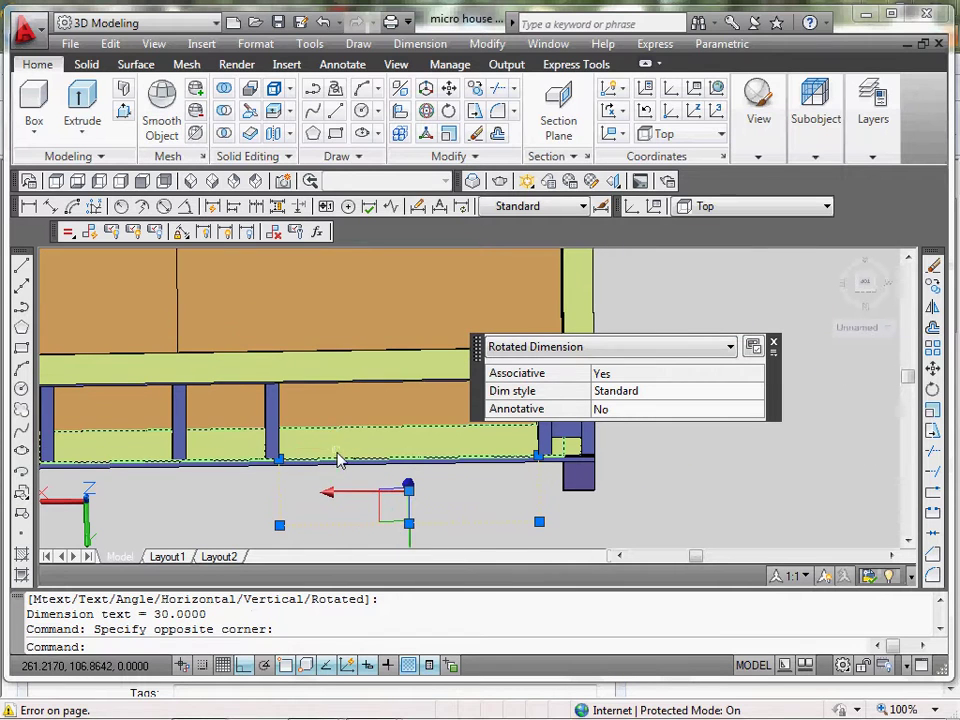
{"action": "key", "text": "Delete"}
Move the stud on the far side of the opening 1.5 along the bottom plate, away from the corner, snapping between its bottom corners.
{"action": "mouse_move", "coordinate": [332, 495]}
{"action": "middle_mouse_down", "text": "shift"}
{"action": "mouse_move", "coordinate": [343, 457]}
{"action": "mouse_move", "coordinate": [366, 457]}
{"action": "mouse_move", "coordinate": [339, 476]}
{"action": "mouse_move", "coordinate": [259, 441]}
{"action": "middle_mouse_up", "text": "shift"}
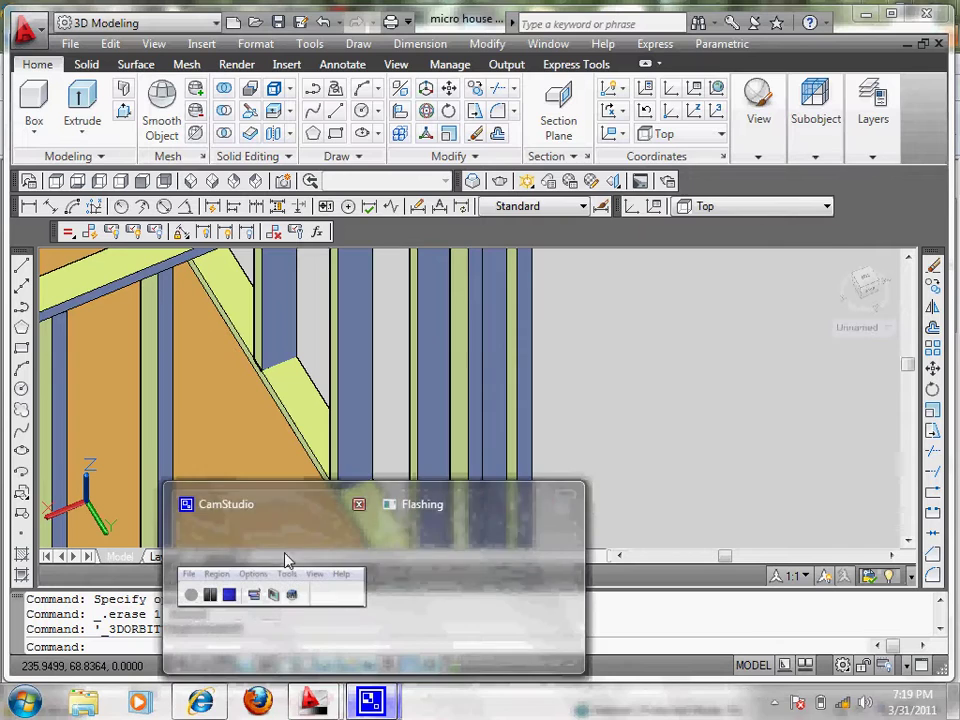
{"action": "left_click", "coordinate": [370, 703]}
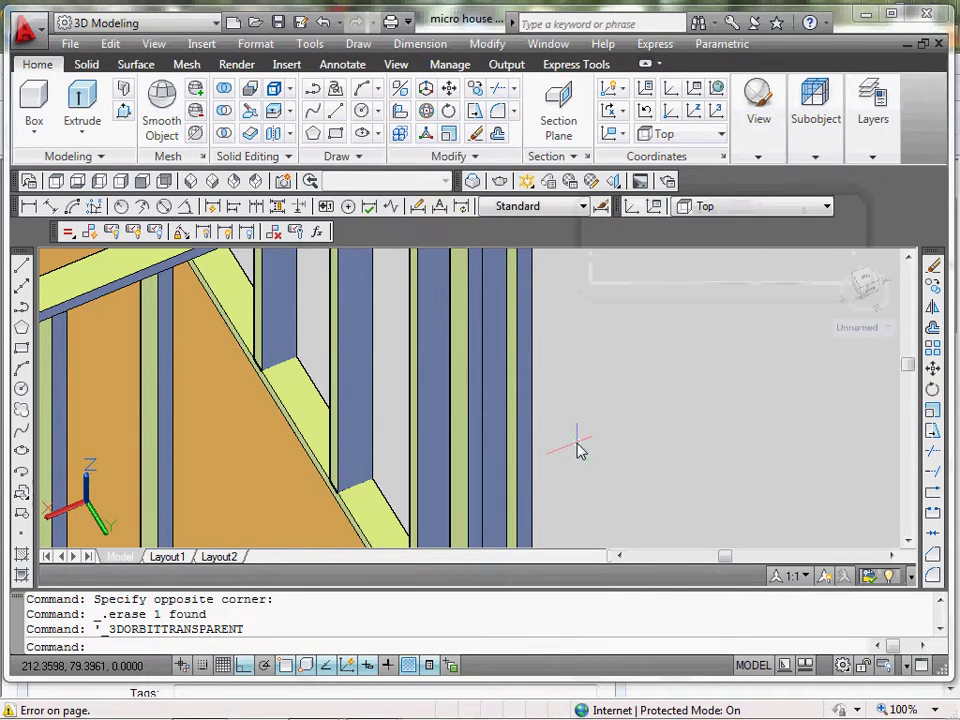
{"action": "middle_click_drag", "start_coordinate": [576, 446], "coordinate": [563, 408], "text": "shift"}
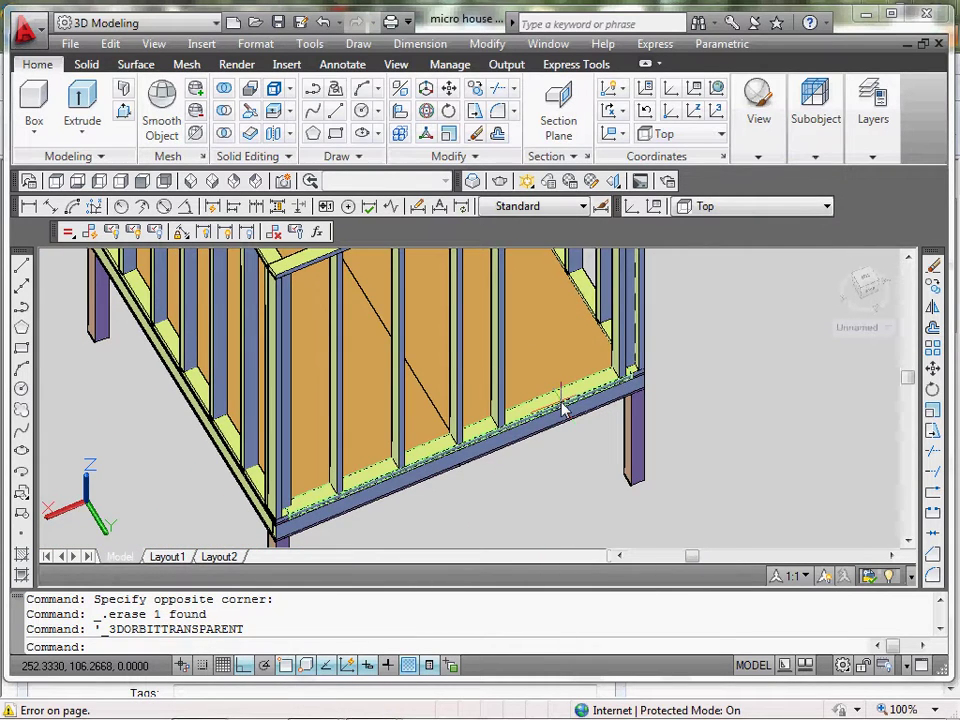
{"action": "scroll", "coordinate": [474, 425], "scroll_direction": "up", "scroll_amount": 5}
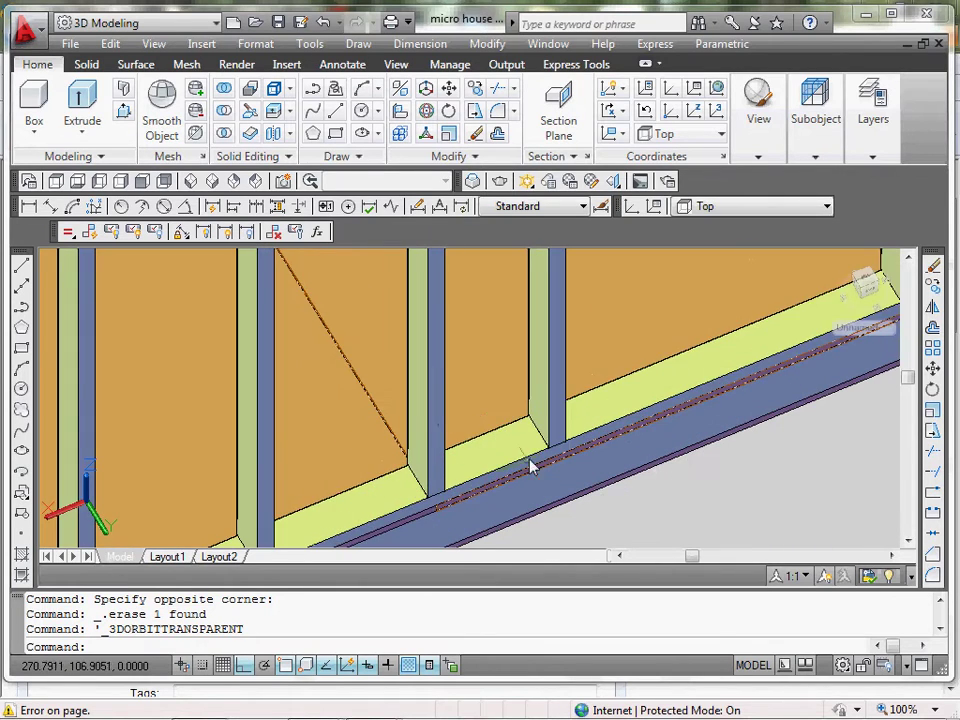
{"action": "mouse_move", "coordinate": [556, 460]}
{"action": "scroll", "coordinate": [560, 462], "scroll_direction": "up", "scroll_amount": 2}
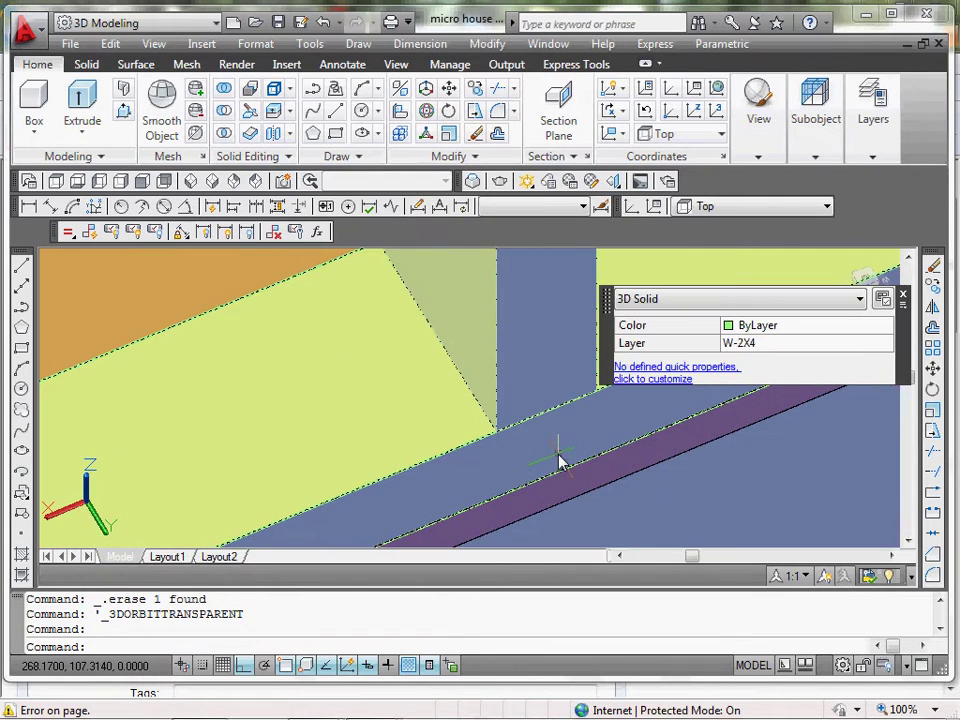
{"action": "type", "text": "m"}
{"action": "key", "text": "Return"}
{"action": "left_click", "coordinate": [581, 398]}
{"action": "scroll", "coordinate": [503, 432], "scroll_direction": "up", "scroll_amount": 2}
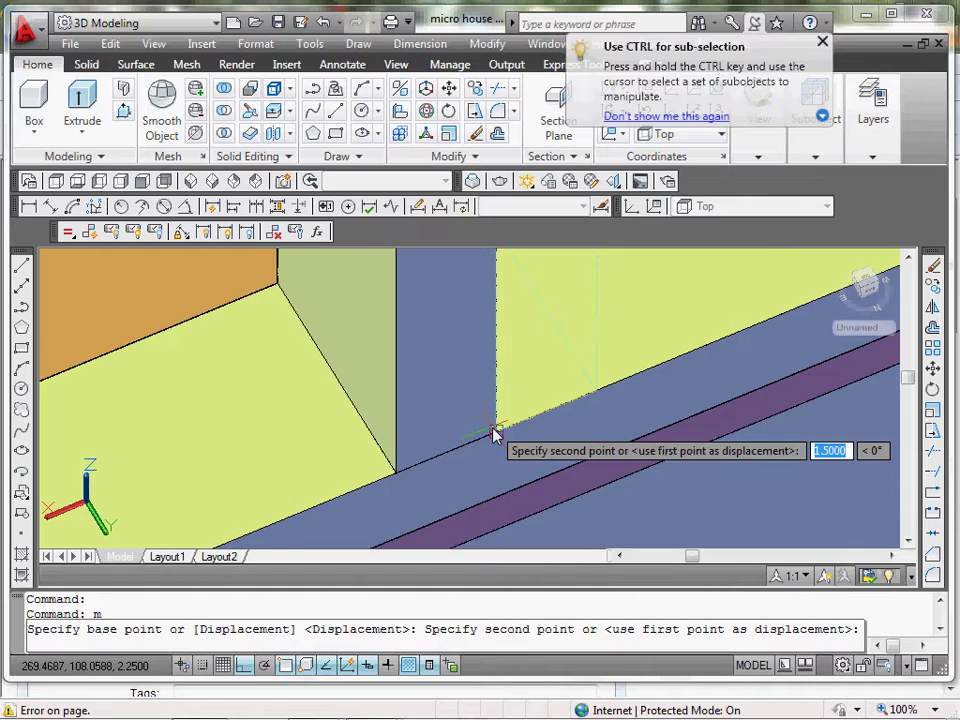
{"action": "left_click", "coordinate": [494, 432]}
{"action": "scroll", "coordinate": [531, 435], "scroll_direction": "down", "scroll_amount": 5}
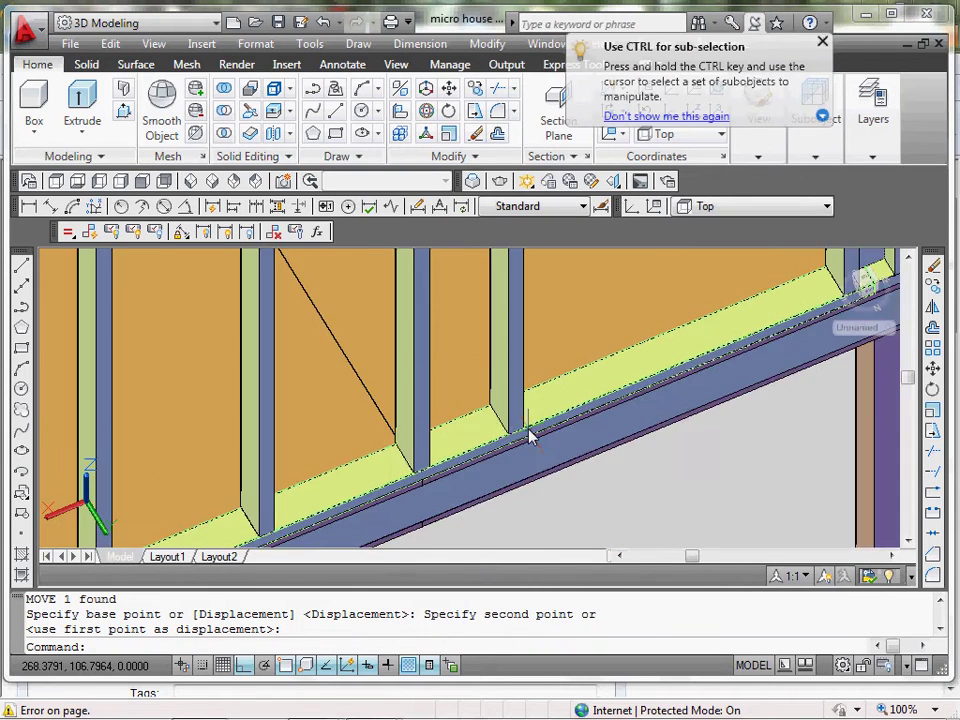
{"action": "middle_click_drag", "start_coordinate": [549, 411], "coordinate": [563, 392]}
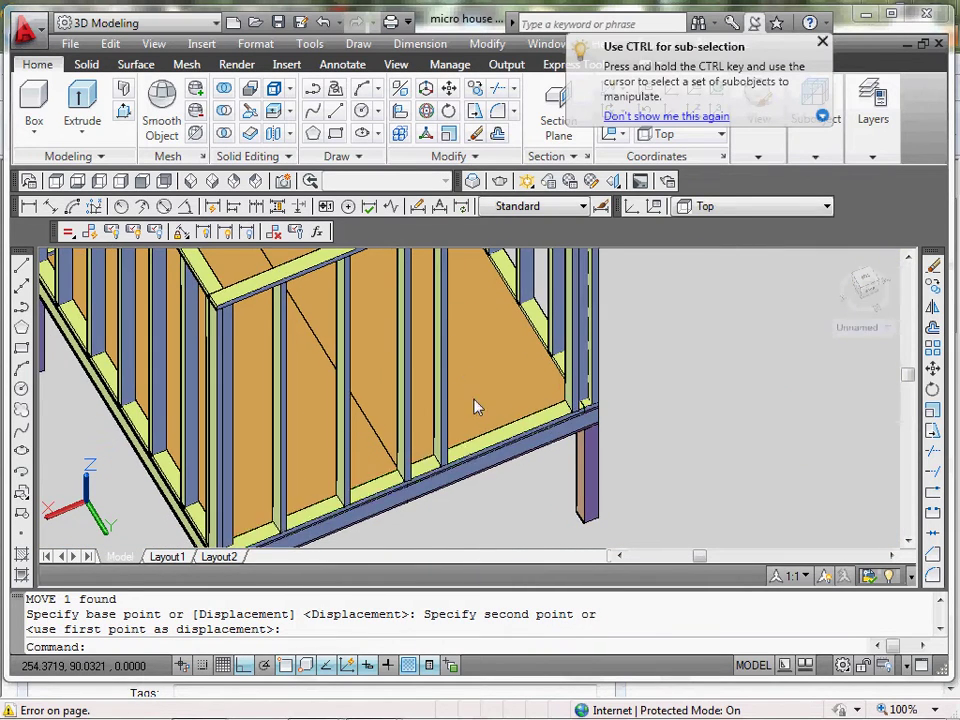
{"action": "middle_click_drag", "start_coordinate": [471, 398], "coordinate": [428, 462]}
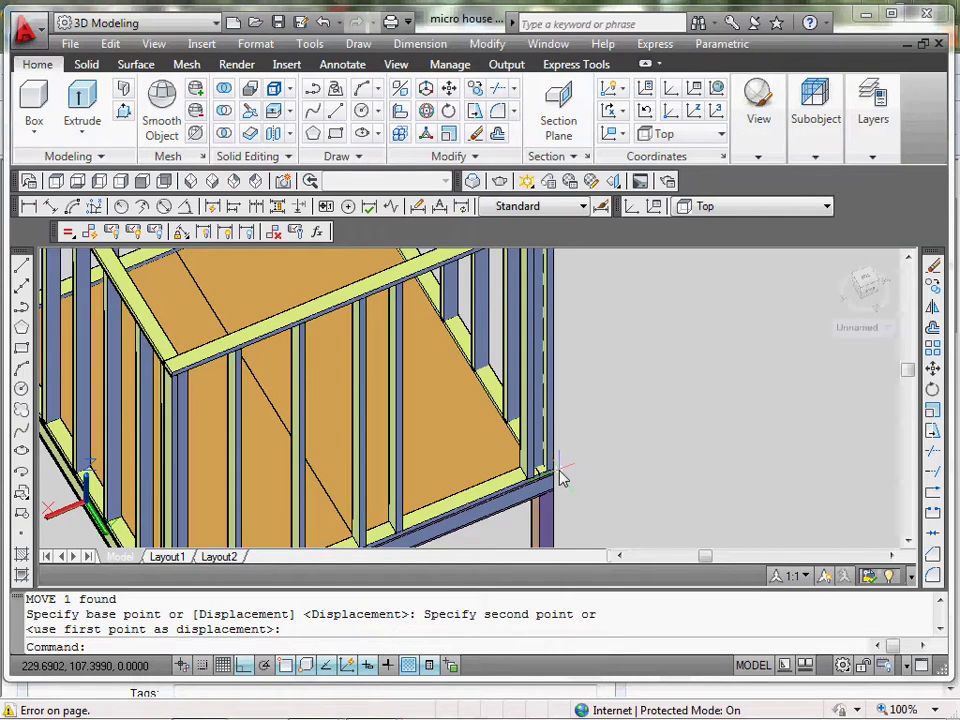
{"action": "middle_click_drag", "start_coordinate": [489, 355], "coordinate": [466, 396]}
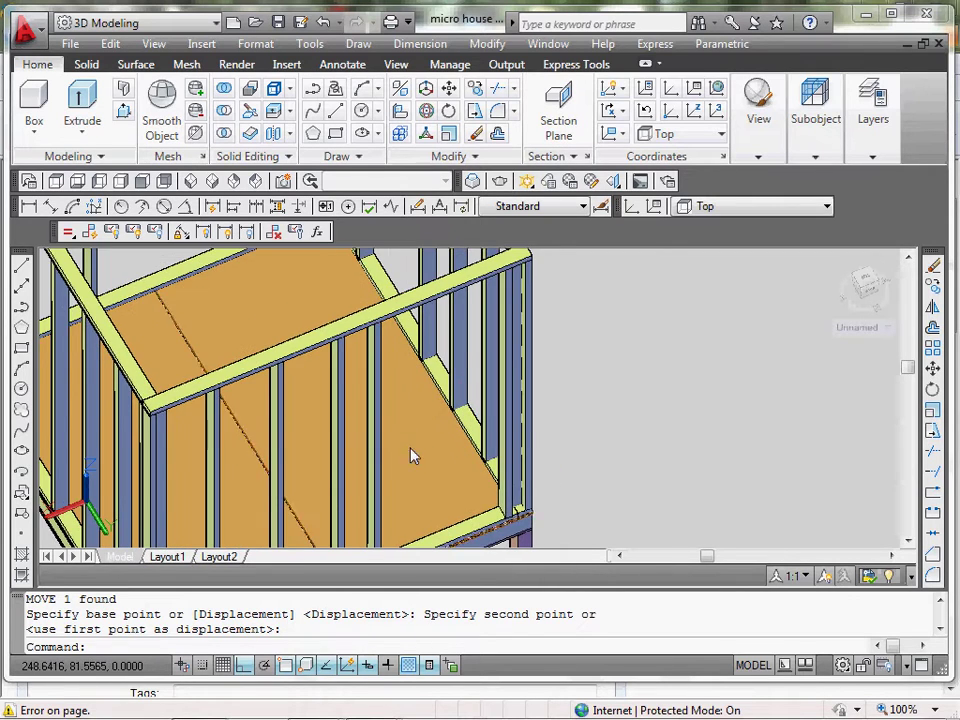
{"action": "middle_click_drag", "start_coordinate": [420, 537], "coordinate": [426, 379]}
{"action": "mouse_move", "coordinate": [427, 402]}
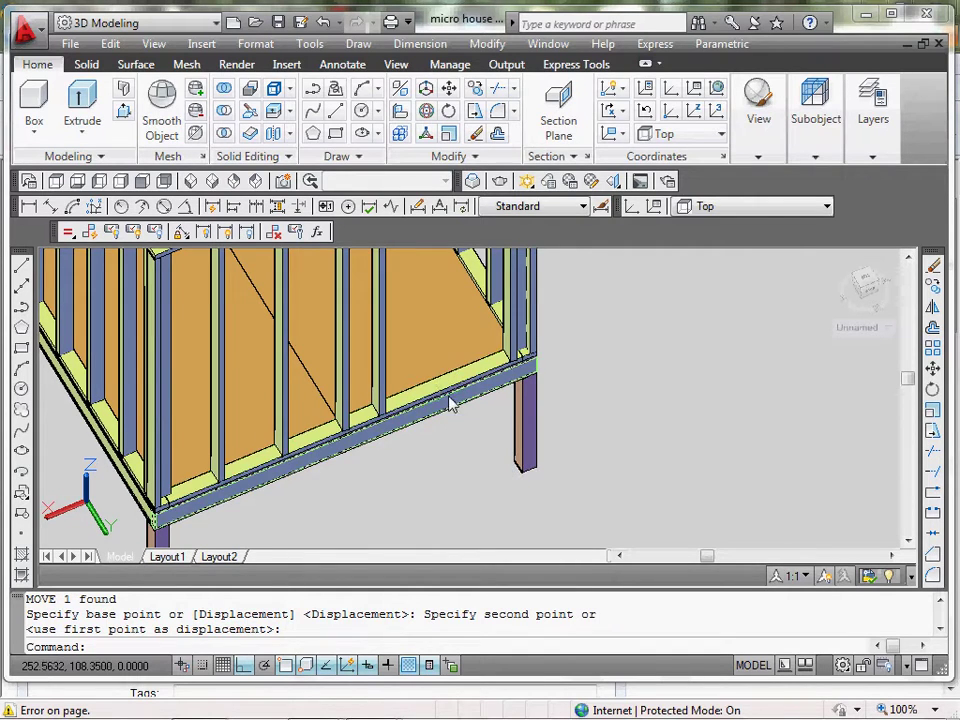
{"action": "scroll", "coordinate": [450, 402], "scroll_direction": "up", "scroll_amount": 4}
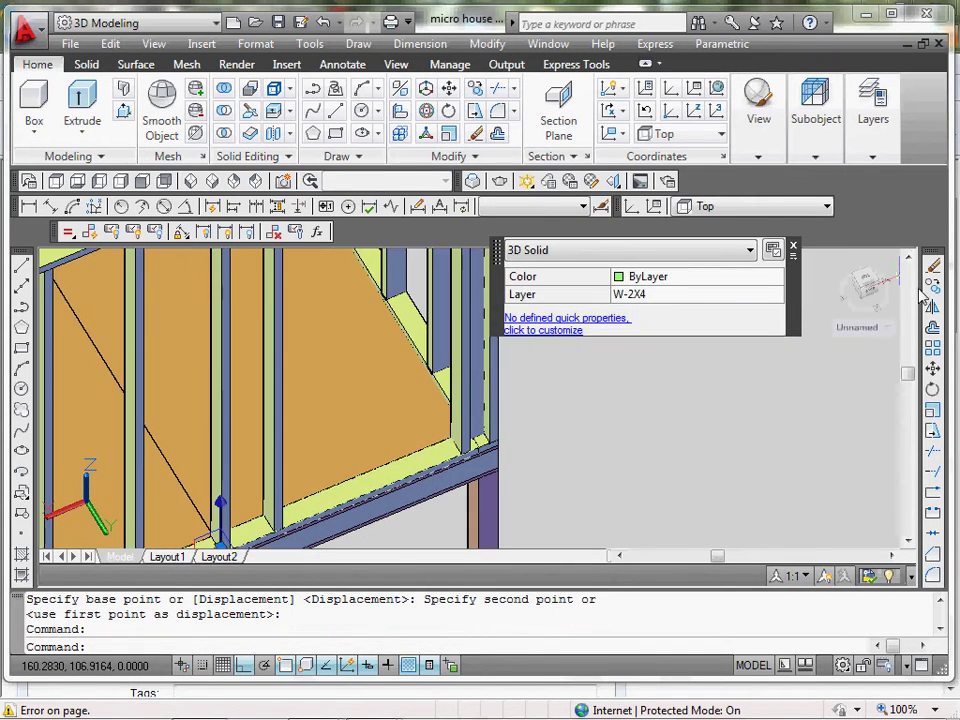
{"action": "left_click", "coordinate": [927, 290]}
{"action": "left_click", "coordinate": [595, 418]}
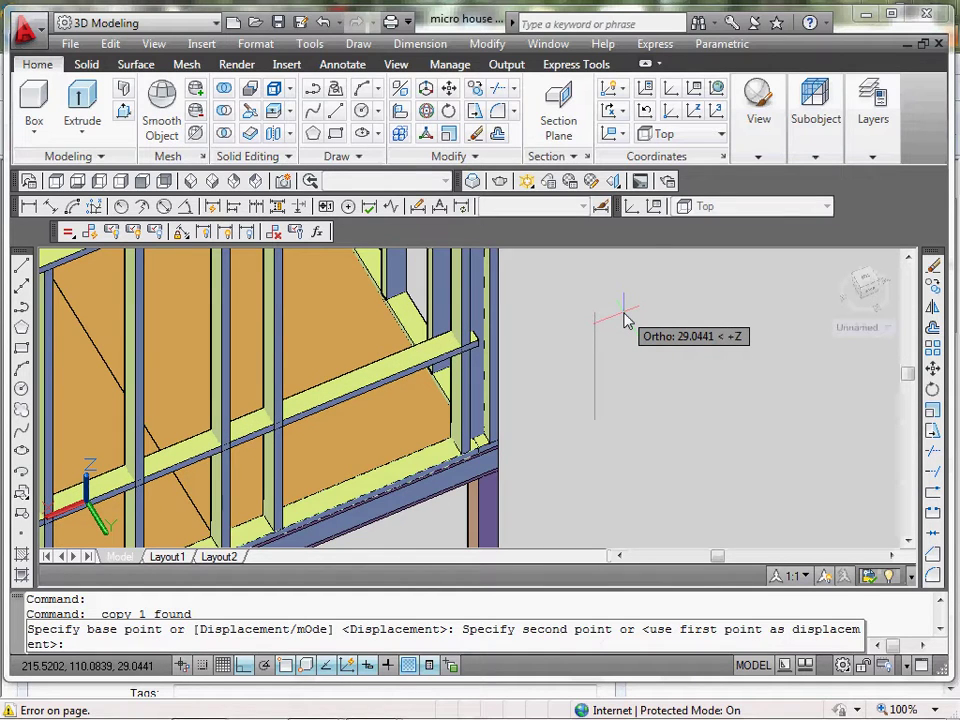
{"action": "key", "text": "Escape"}
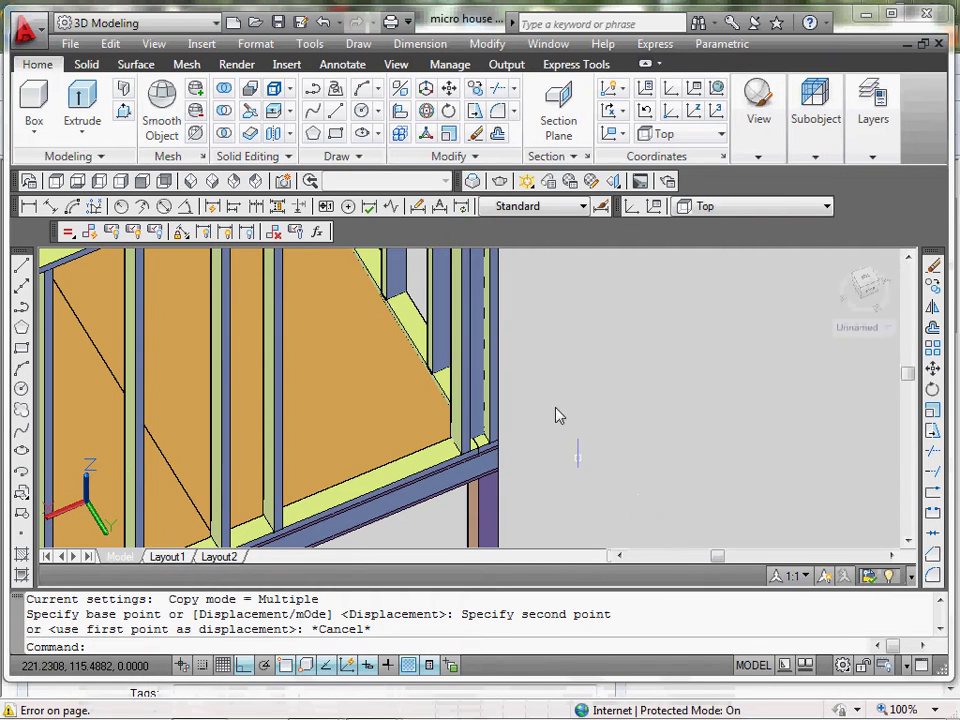
{"action": "left_click", "coordinate": [444, 467]}
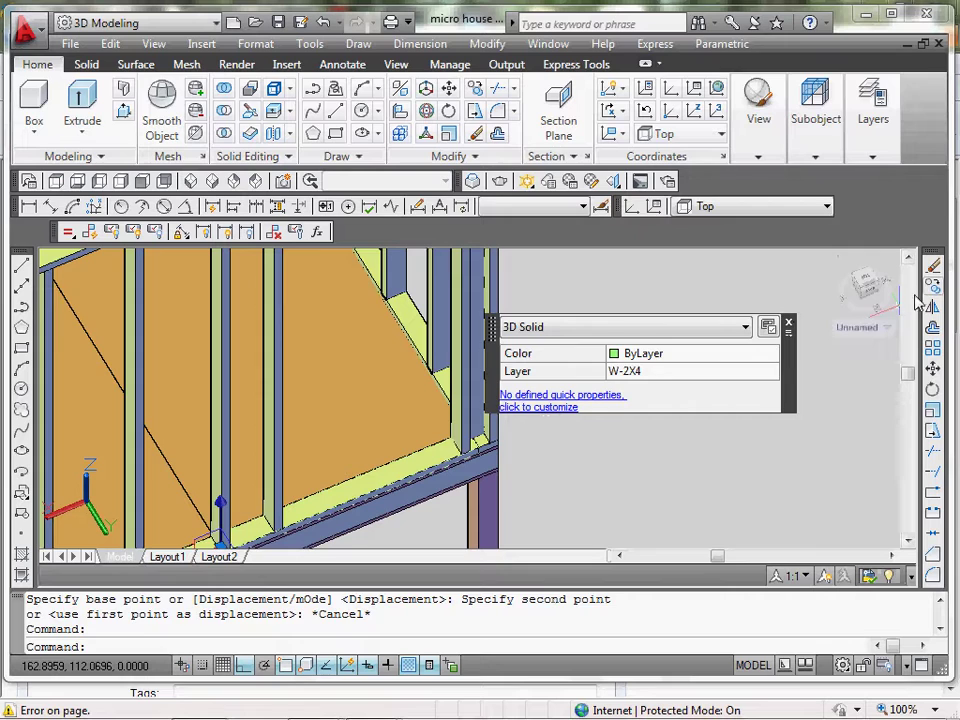
{"action": "key", "text": "Escape"}
{"action": "key", "text": "Escape"}
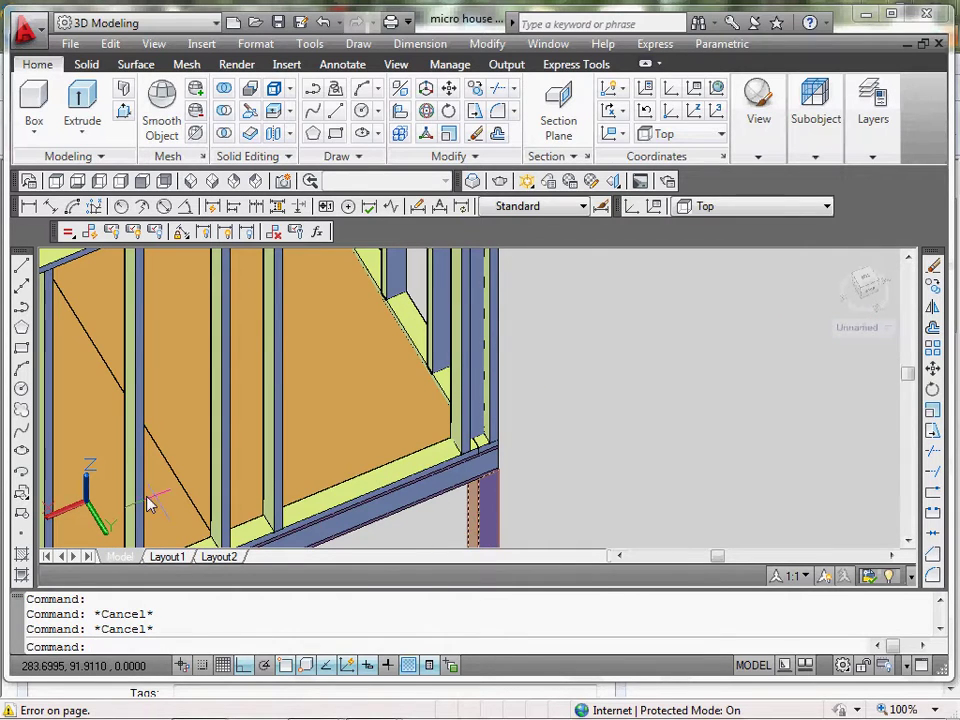
Switch the coordinate system to Left and copy the end wall's bottom plate 81.5 straight up.
{"action": "left_click", "coordinate": [745, 206]}
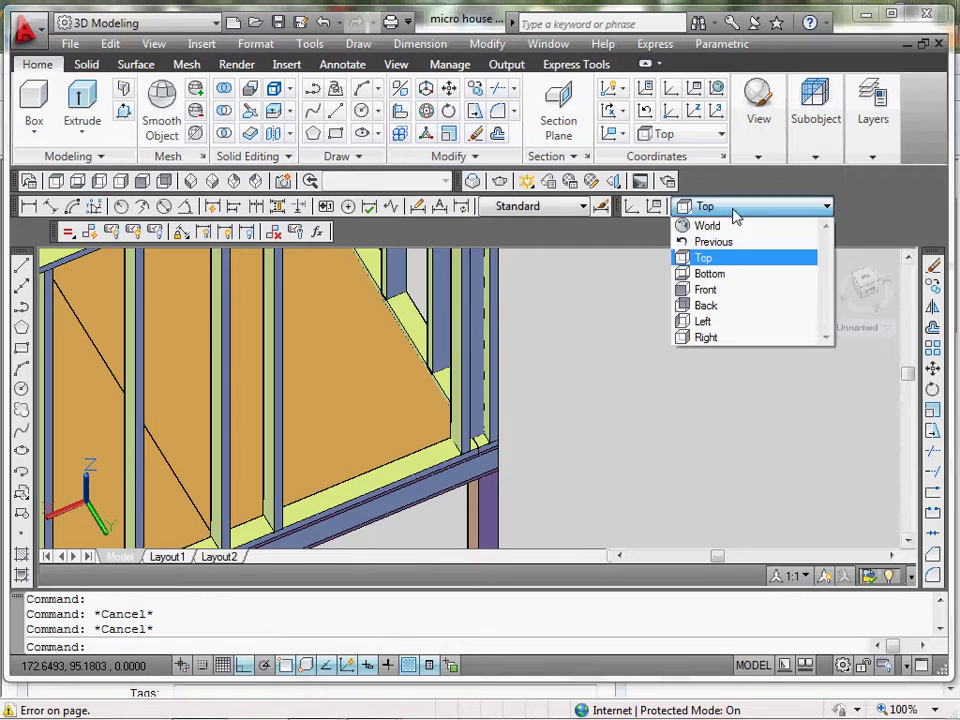
{"action": "left_click", "coordinate": [711, 319]}
{"action": "left_click", "coordinate": [367, 491]}
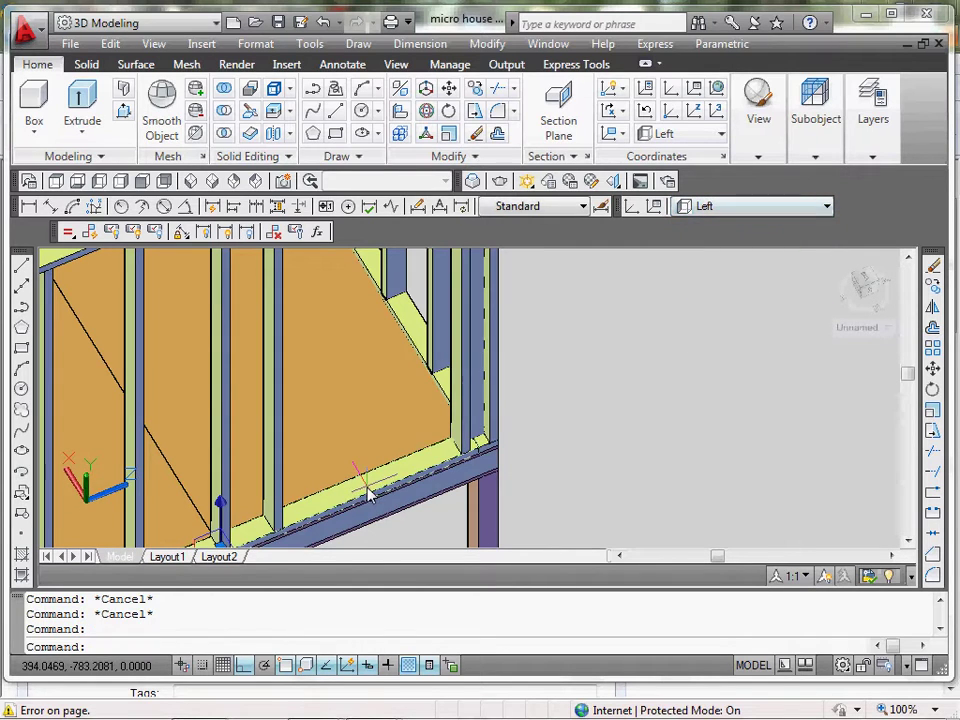
{"action": "left_click", "coordinate": [933, 285]}
{"action": "left_click", "coordinate": [592, 432]}
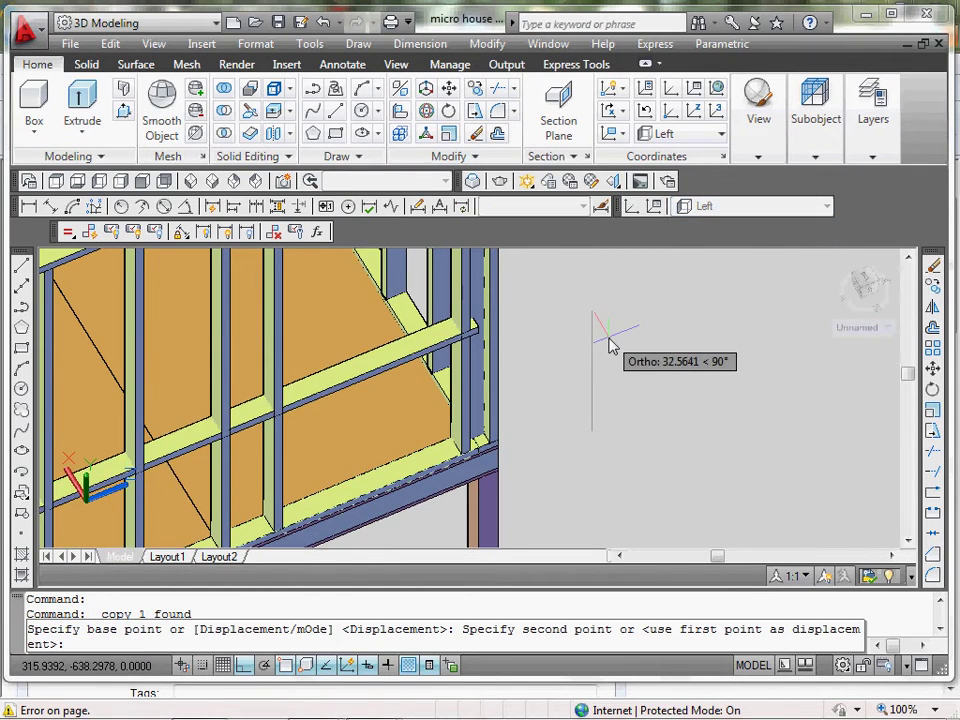
{"action": "type", "text": "81.5"}
{"action": "key", "text": "Return"}
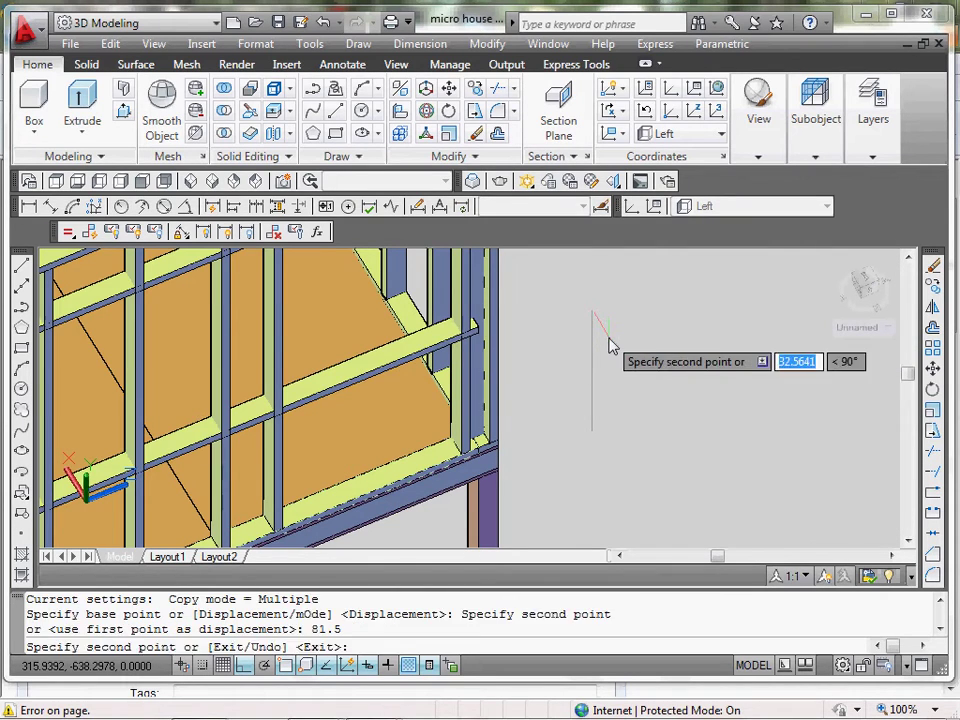
{"action": "key", "text": "Return"}
{"action": "middle_click_drag", "start_coordinate": [729, 345], "coordinate": [306, 369], "text": "shift"}
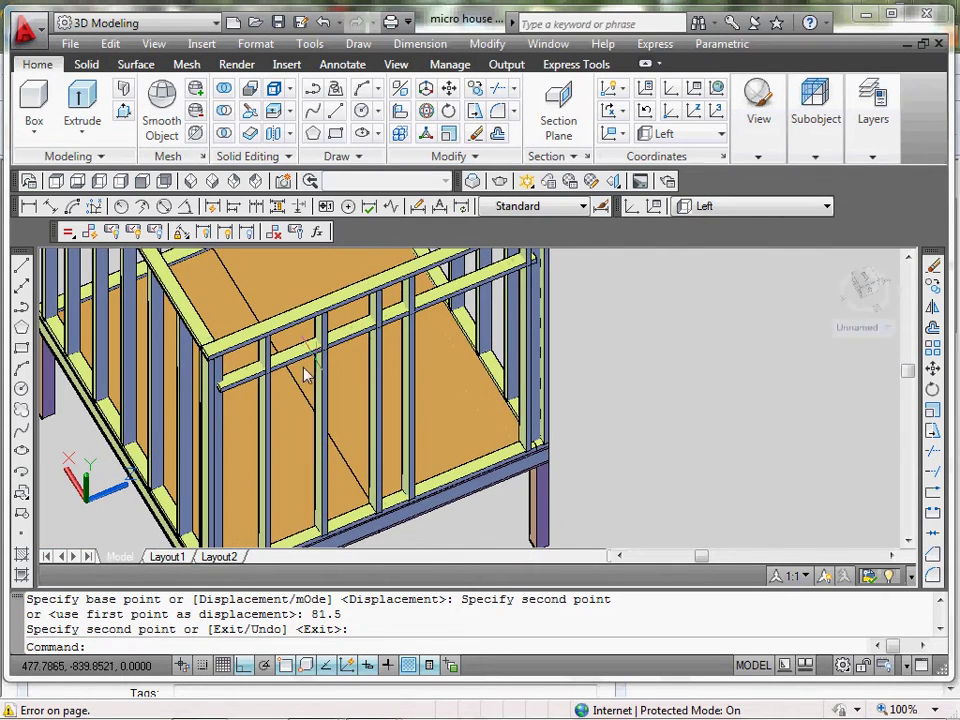
Move the raised plate copy 3 along the wall so its end corner meets the opening-side edge of the corner stud.
{"action": "scroll", "coordinate": [220, 387], "scroll_direction": "up", "scroll_amount": 1}
{"action": "middle_click_drag", "start_coordinate": [625, 252], "coordinate": [471, 367]}
{"action": "scroll", "coordinate": [471, 340], "scroll_direction": "up", "scroll_amount": 2}
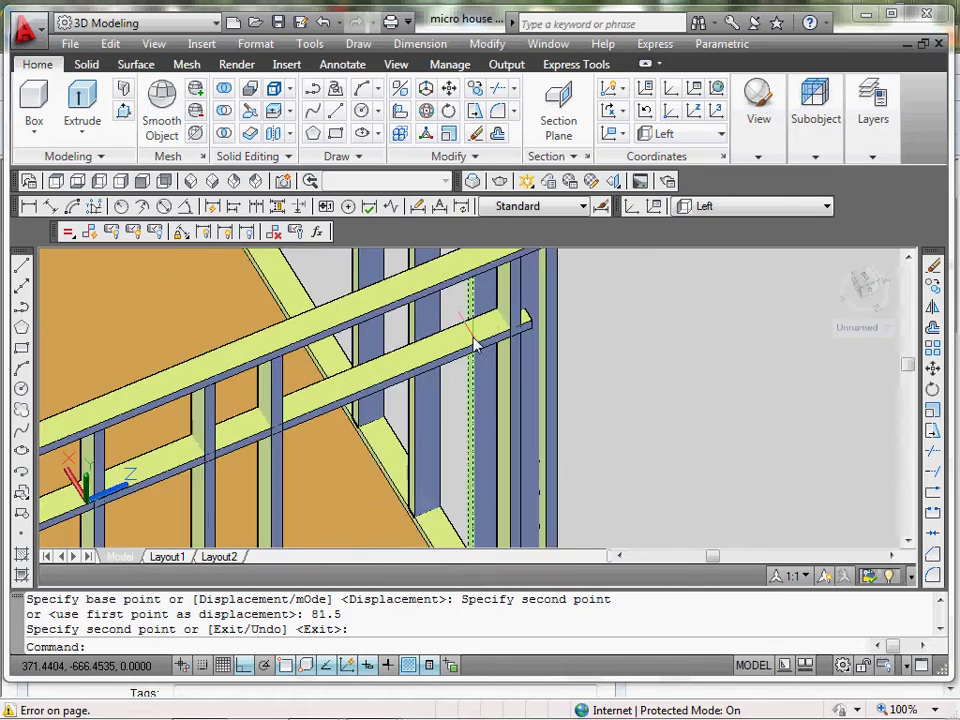
{"action": "left_click", "coordinate": [499, 338]}
{"action": "scroll", "coordinate": [543, 334], "scroll_direction": "up", "scroll_amount": 3}
{"action": "key", "text": "Escape"}
{"action": "key", "text": "Escape"}
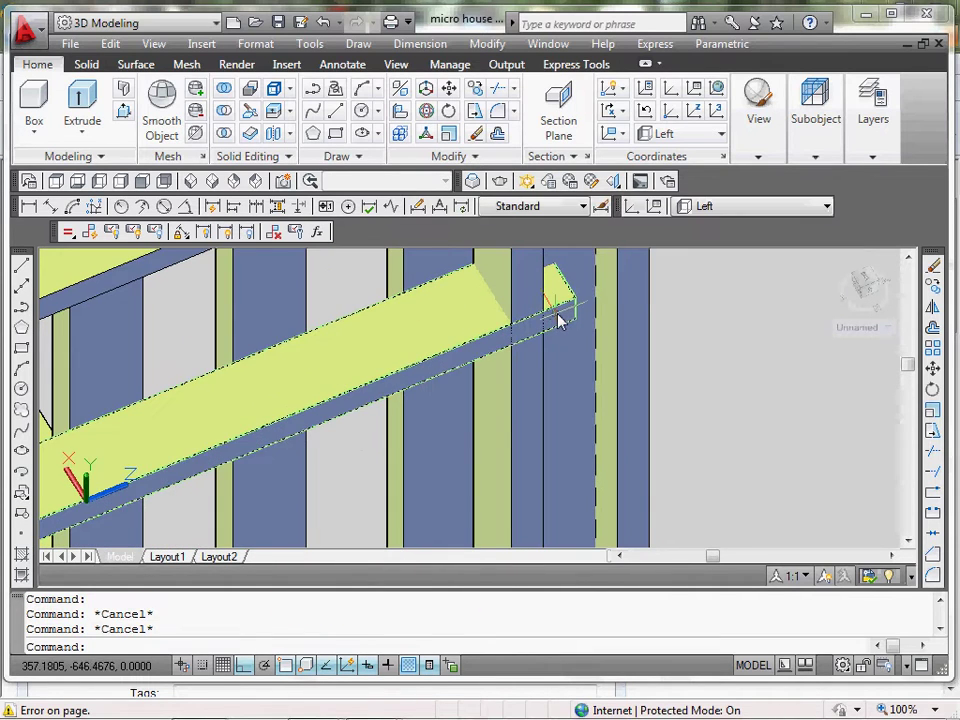
{"action": "left_click", "coordinate": [558, 318]}
{"action": "scroll", "coordinate": [510, 360], "scroll_direction": "up", "scroll_amount": 4}
{"action": "type", "text": "m"}
{"action": "key", "text": "Return"}
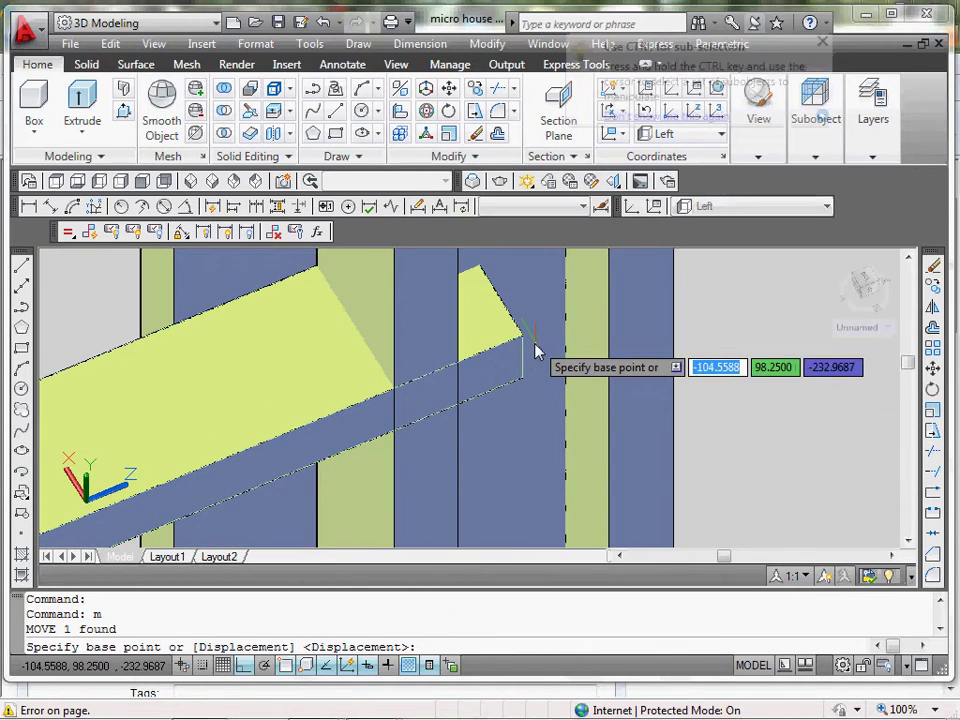
{"action": "left_click", "coordinate": [527, 348]}
{"action": "left_click", "coordinate": [393, 399]}
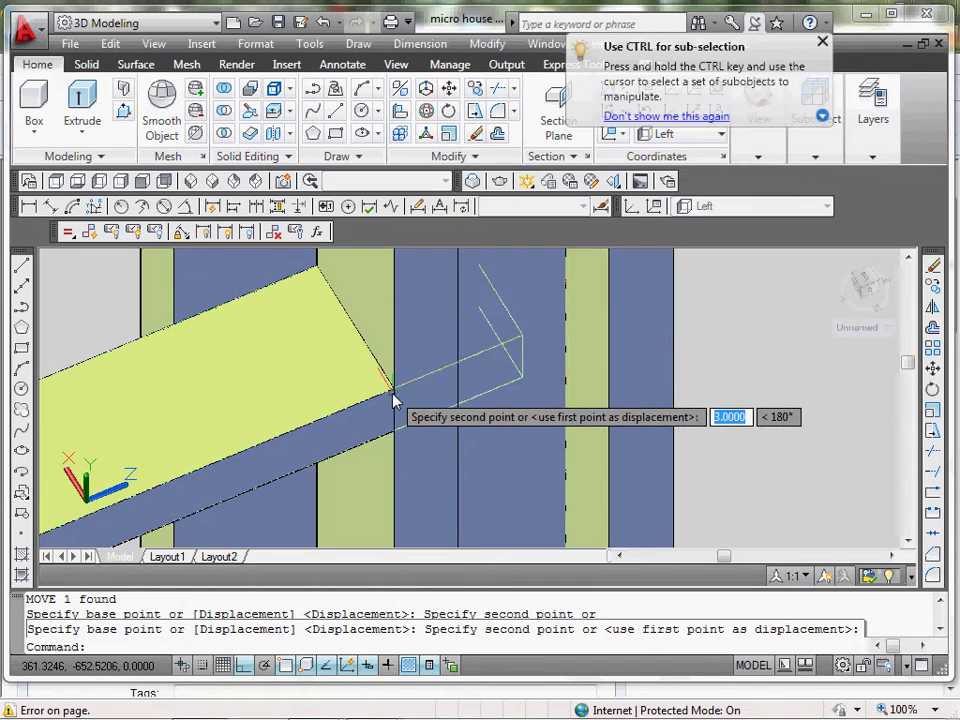
Examine how the raised plate's far end sits against the stud at the opposite corner of the wall.
{"action": "scroll", "coordinate": [370, 370], "scroll_direction": "down", "scroll_amount": 5}
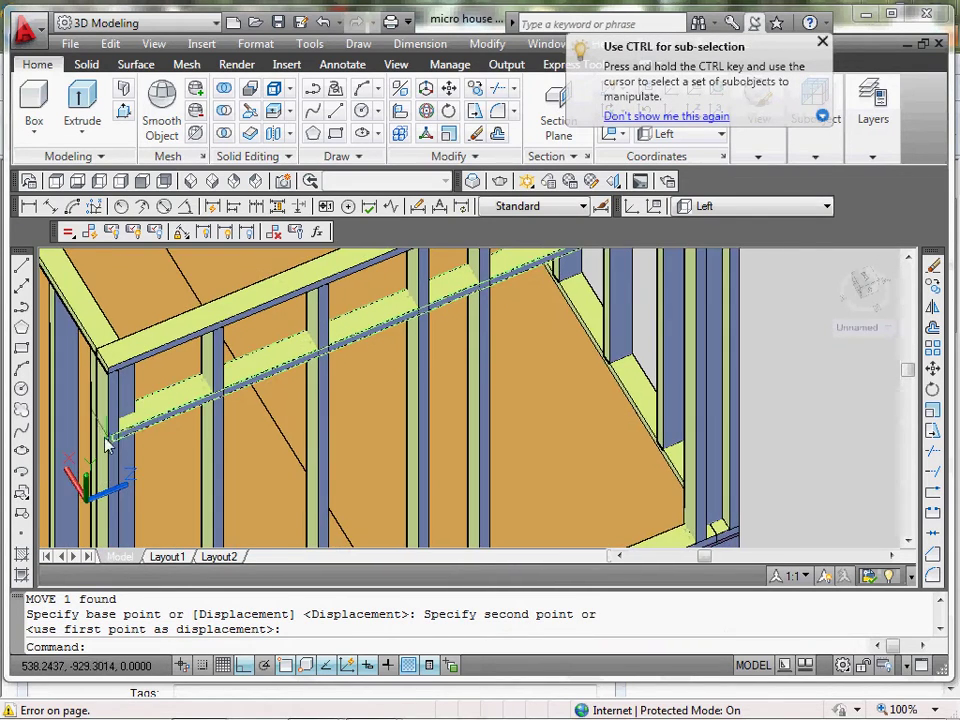
{"action": "scroll", "coordinate": [115, 443], "scroll_direction": "up", "scroll_amount": 2}
{"action": "scroll", "coordinate": [115, 443], "scroll_direction": "up", "scroll_amount": 2}
{"action": "scroll", "coordinate": [160, 425], "scroll_direction": "down", "scroll_amount": 3}
{"action": "scroll", "coordinate": [268, 390], "scroll_direction": "up", "scroll_amount": 3}
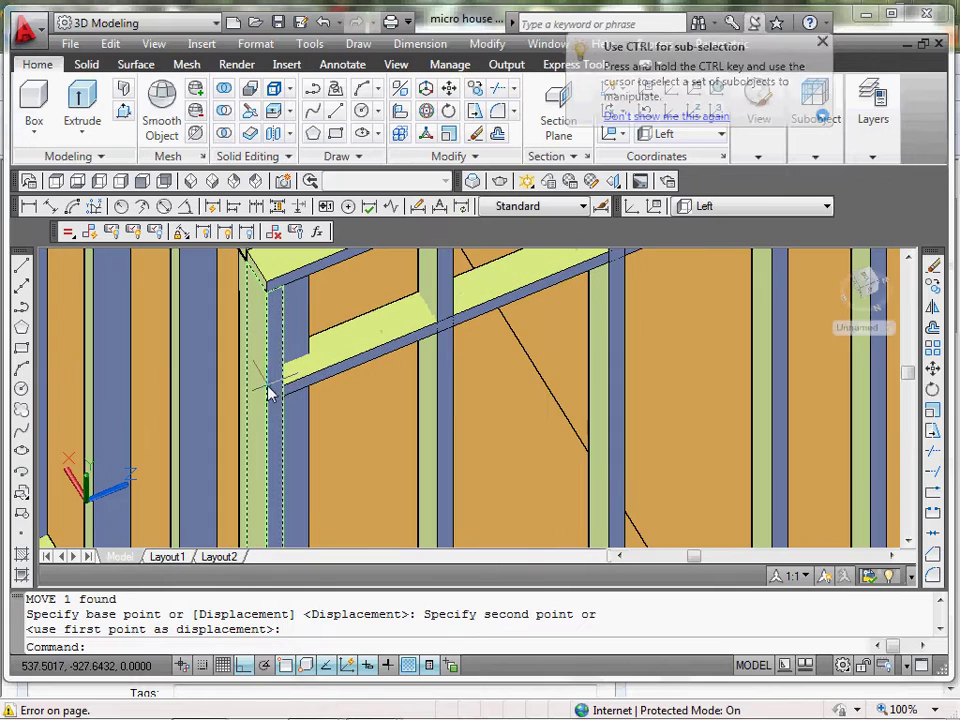
{"action": "left_click", "coordinate": [328, 370]}
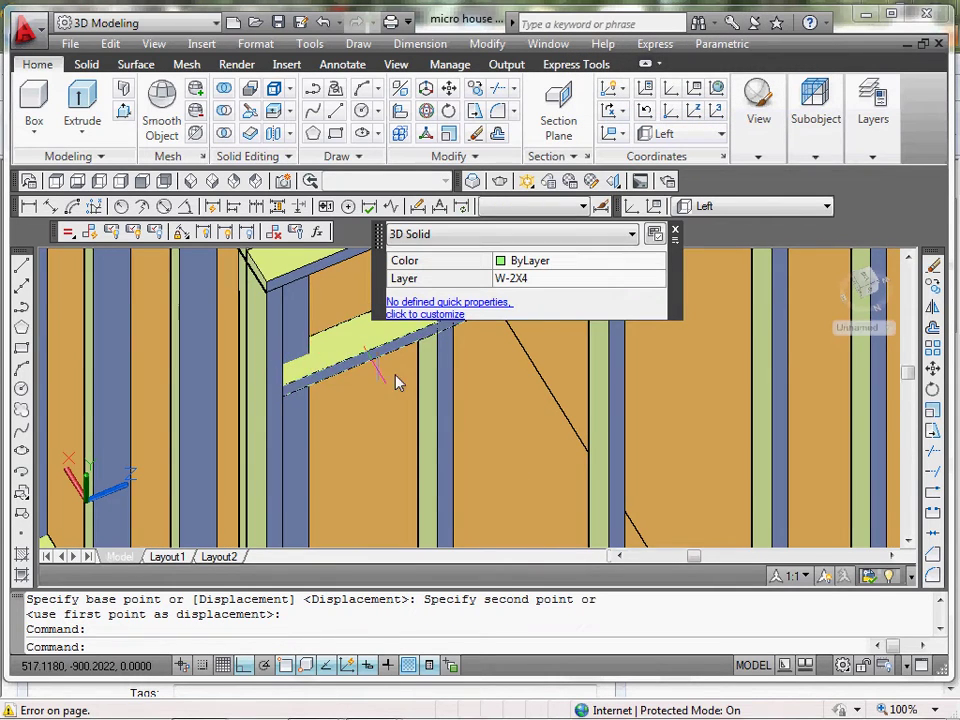
{"action": "scroll", "coordinate": [291, 390], "scroll_direction": "down", "scroll_amount": 2}
{"action": "scroll", "coordinate": [291, 390], "scroll_direction": "up", "scroll_amount": 4}
{"action": "key", "text": "Escape"}
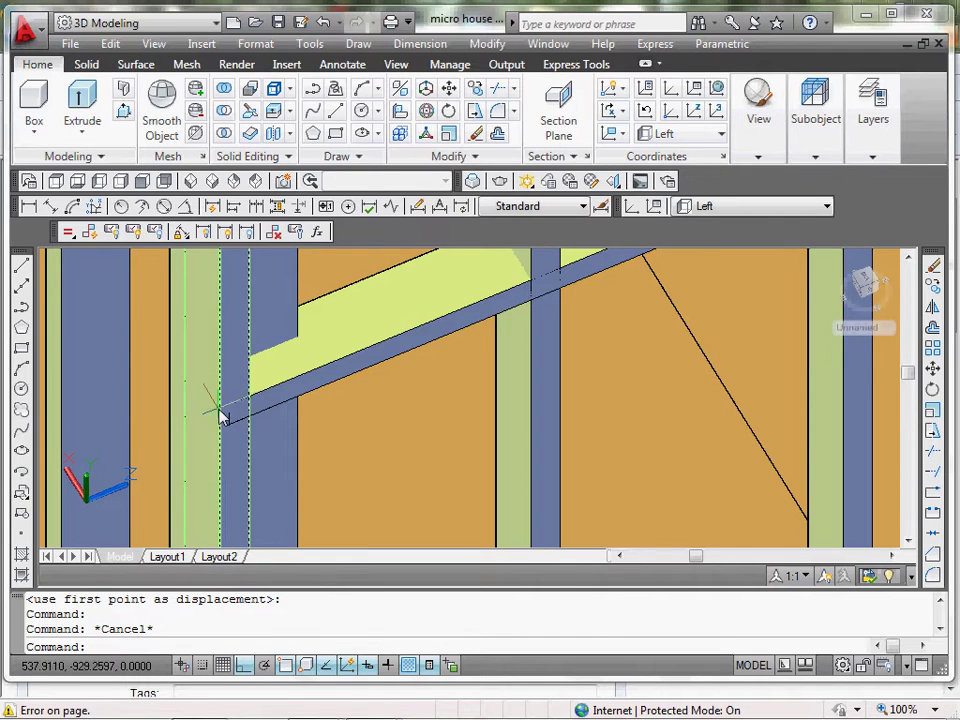
Move the raised plate copy 50 straight outward, clear of the wall framing.
{"action": "left_click", "coordinate": [307, 400]}
{"action": "scroll", "coordinate": [313, 405], "scroll_direction": "down", "scroll_amount": 3}
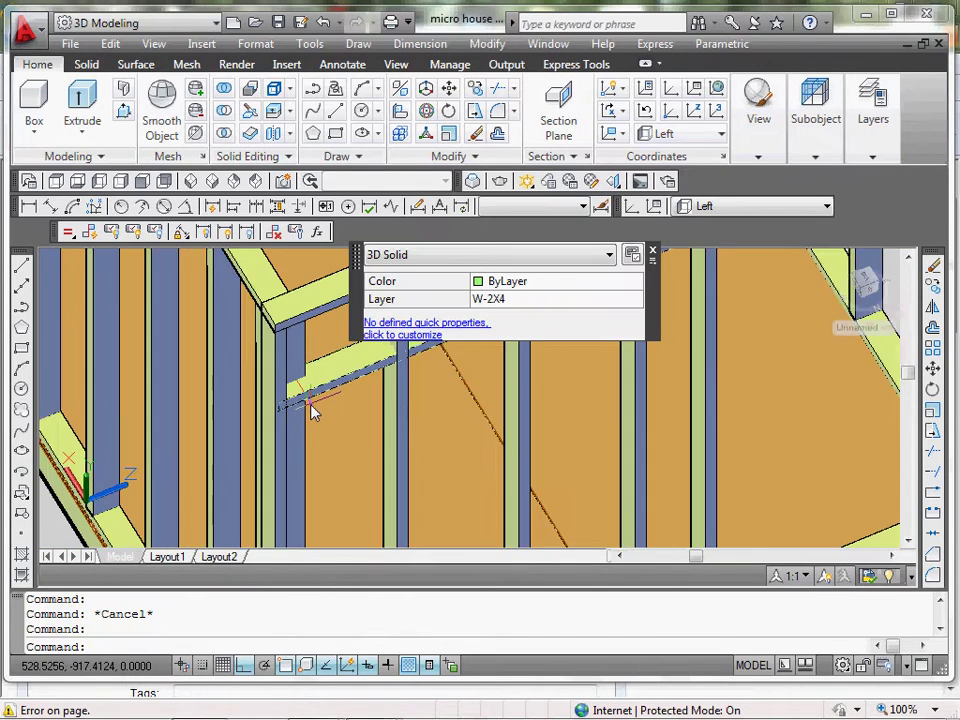
{"action": "scroll", "coordinate": [123, 397], "scroll_direction": "down", "scroll_amount": 2}
{"action": "type", "text": "m"}
{"action": "key", "text": "Return"}
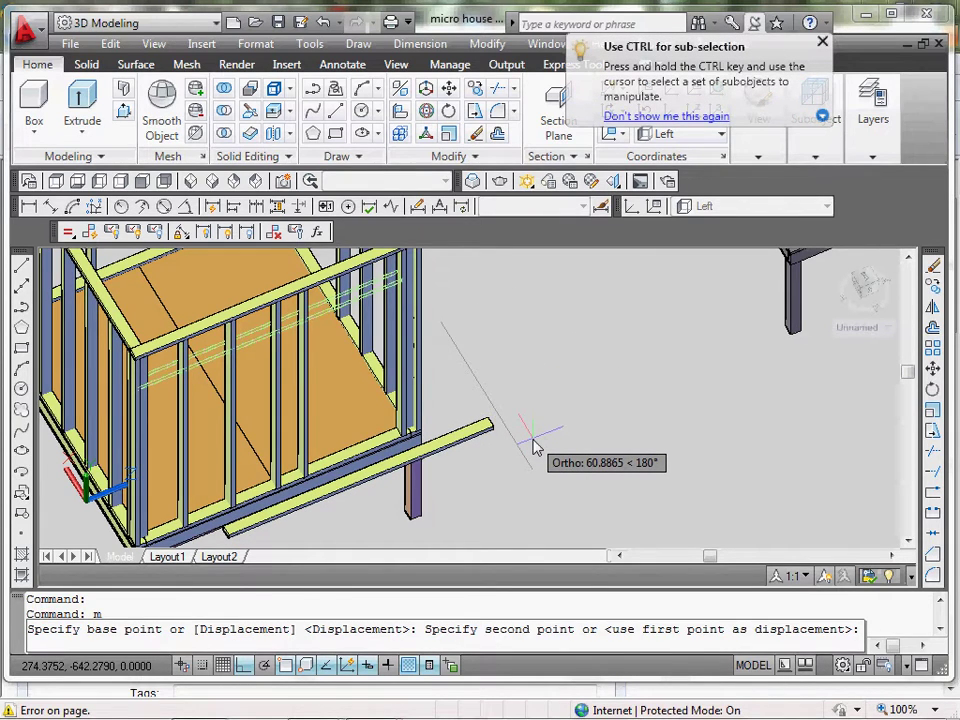
{"action": "type", "text": "50"}
{"action": "key", "text": "Return"}
{"action": "middle_click_drag", "start_coordinate": [268, 508], "coordinate": [305, 418], "text": "shift"}
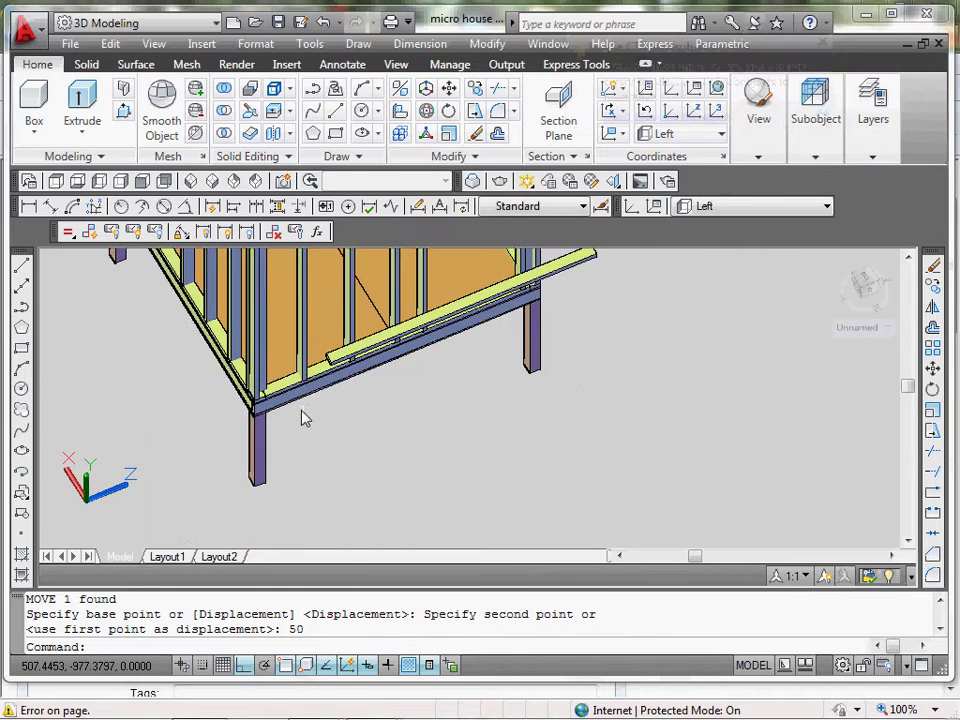
Shorten the outward-moved plate copy by extruding its free end face inward with a negative height.
{"action": "scroll", "coordinate": [305, 418], "scroll_direction": "up", "scroll_amount": 4}
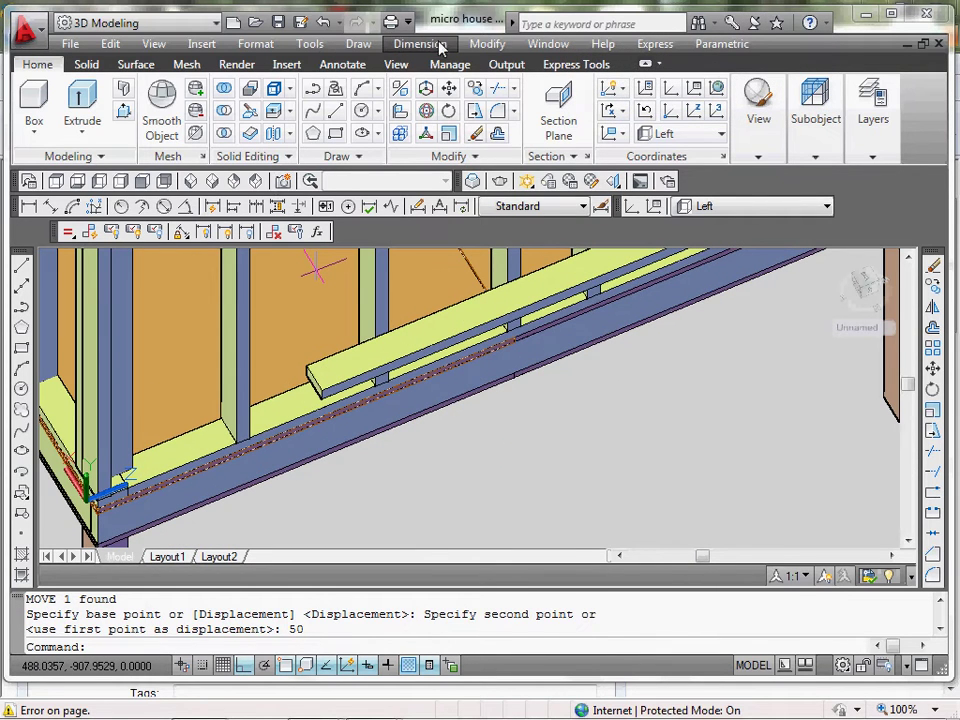
{"action": "left_click", "coordinate": [488, 44]}
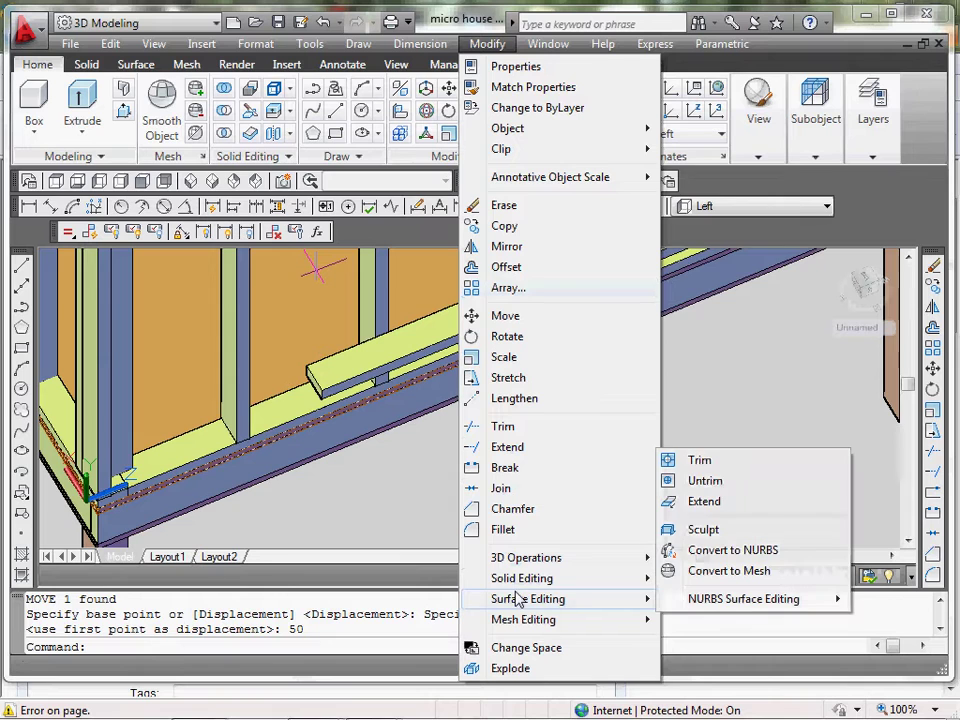
{"action": "mouse_move", "coordinate": [533, 590]}
{"action": "left_click", "coordinate": [700, 343]}
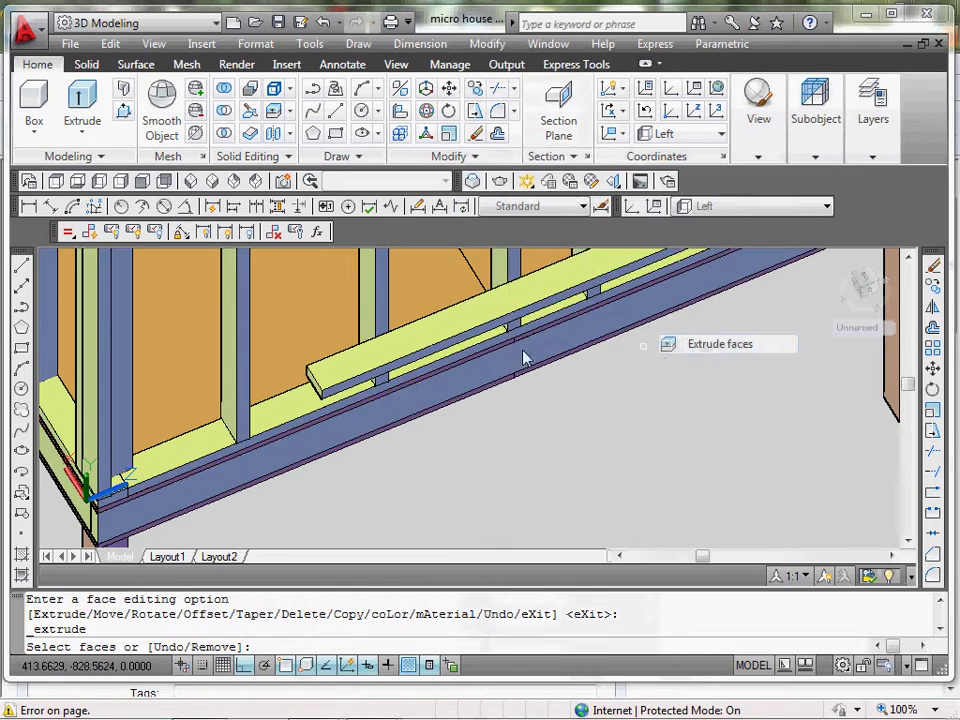
{"action": "scroll", "coordinate": [322, 400], "scroll_direction": "up", "scroll_amount": 2}
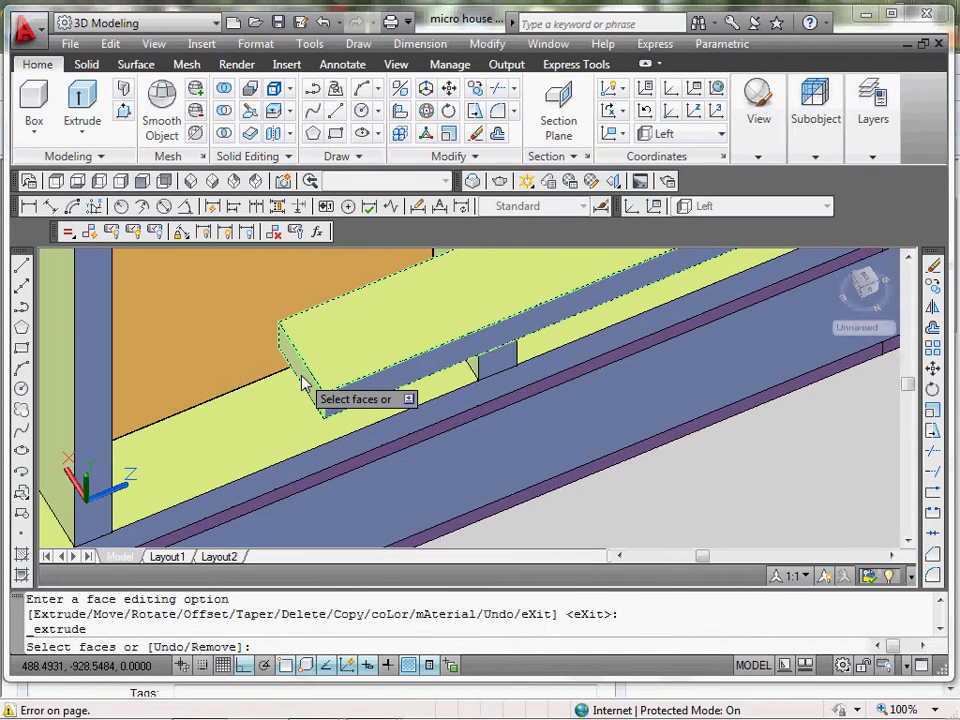
{"action": "left_click", "coordinate": [303, 383]}
{"action": "key", "text": "Return"}
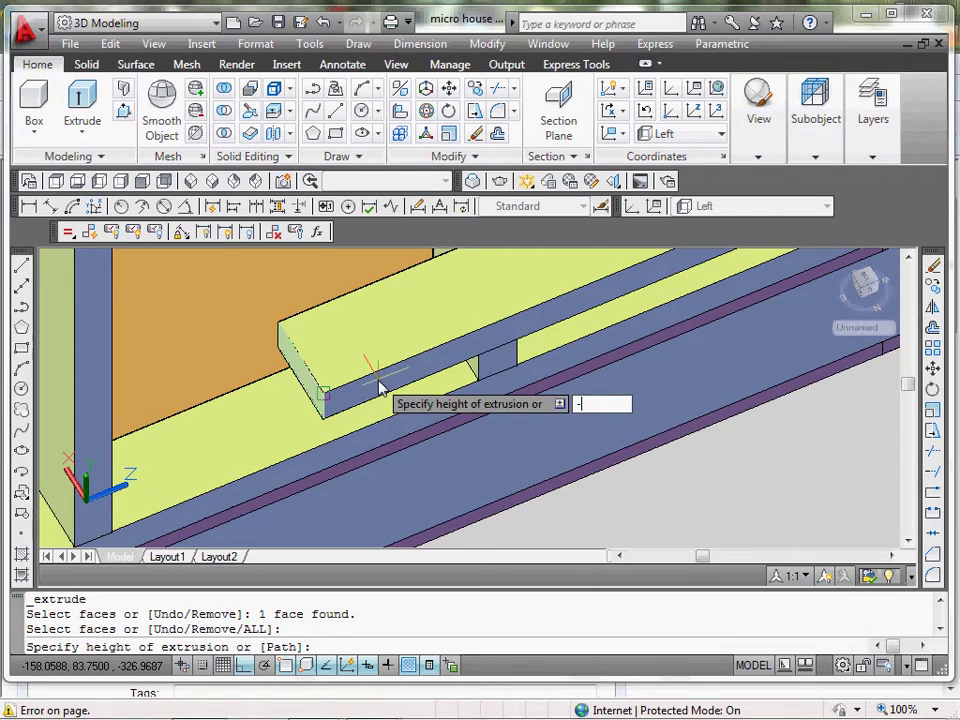
{"action": "key", "text": "Return"}
{"action": "key", "text": "Return"}
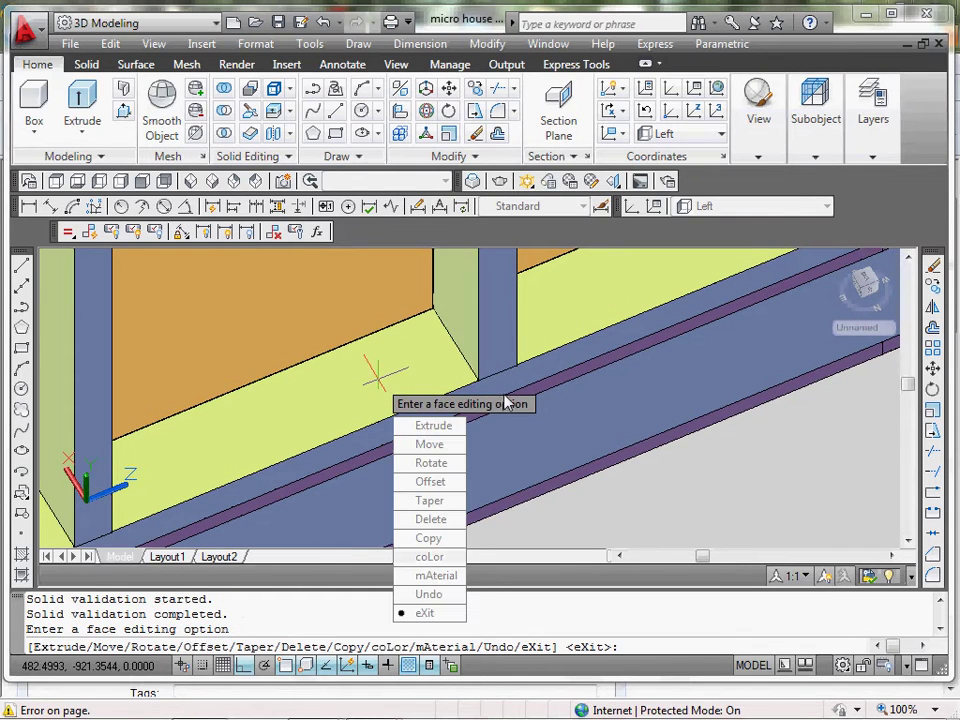
{"action": "key", "text": "Return"}
{"action": "key", "text": "Escape"}
{"action": "key", "text": "Escape"}
Move the shortened plate copy 50 straight back into line with the wall studs.
{"action": "scroll", "coordinate": [443, 393], "scroll_direction": "down", "scroll_amount": 5}
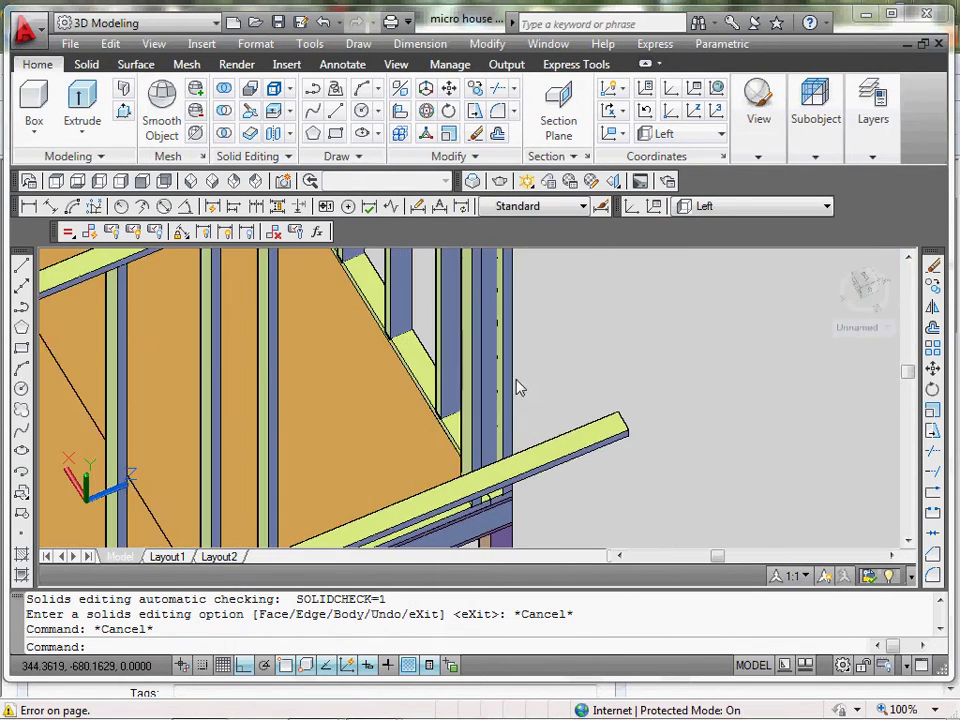
{"action": "left_click", "coordinate": [654, 390]}
{"action": "left_click", "coordinate": [630, 458]}
{"action": "type", "text": "m"}
{"action": "key", "text": "Return"}
{"action": "left_click", "coordinate": [617, 431]}
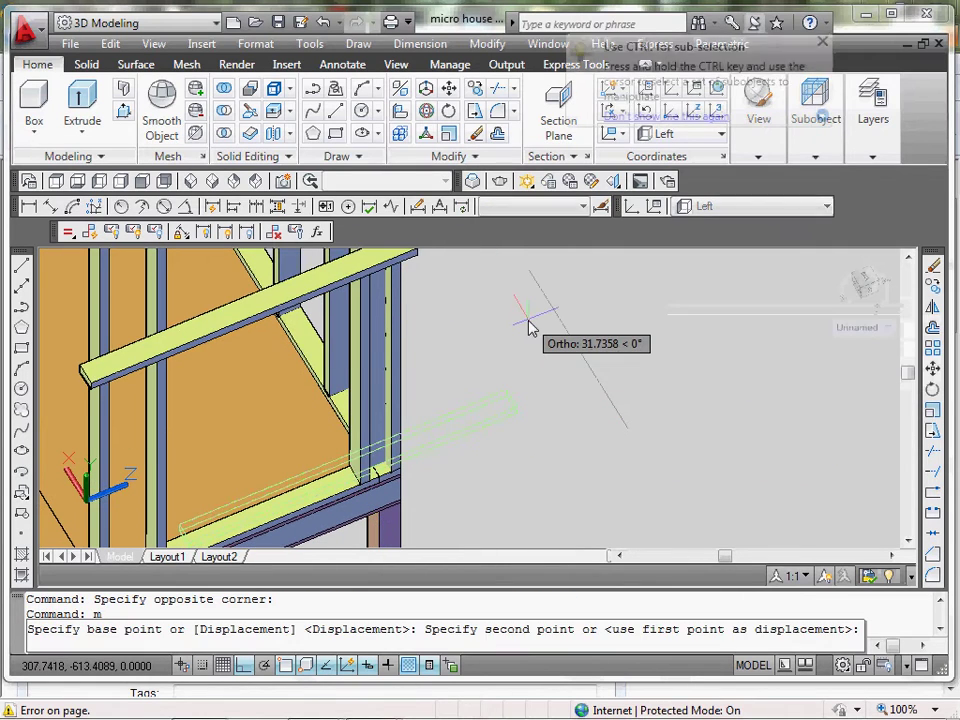
{"action": "type", "text": "50"}
{"action": "key", "text": "Return"}
{"action": "scroll", "coordinate": [184, 309], "scroll_direction": "up", "scroll_amount": 6}
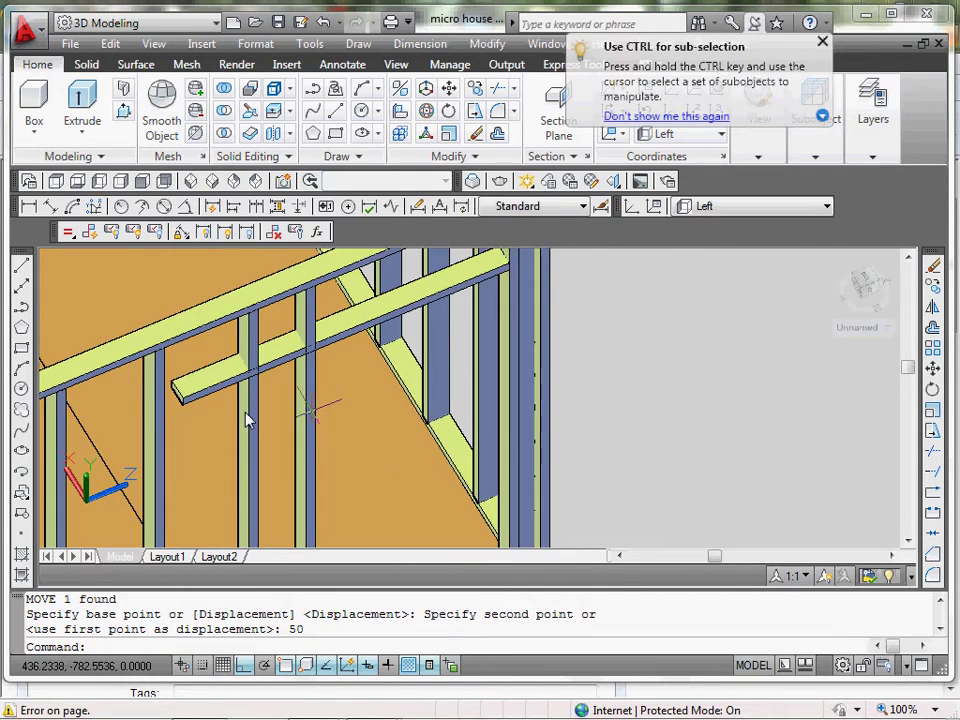
{"action": "middle_click_drag", "start_coordinate": [205, 398], "coordinate": [335, 398]}
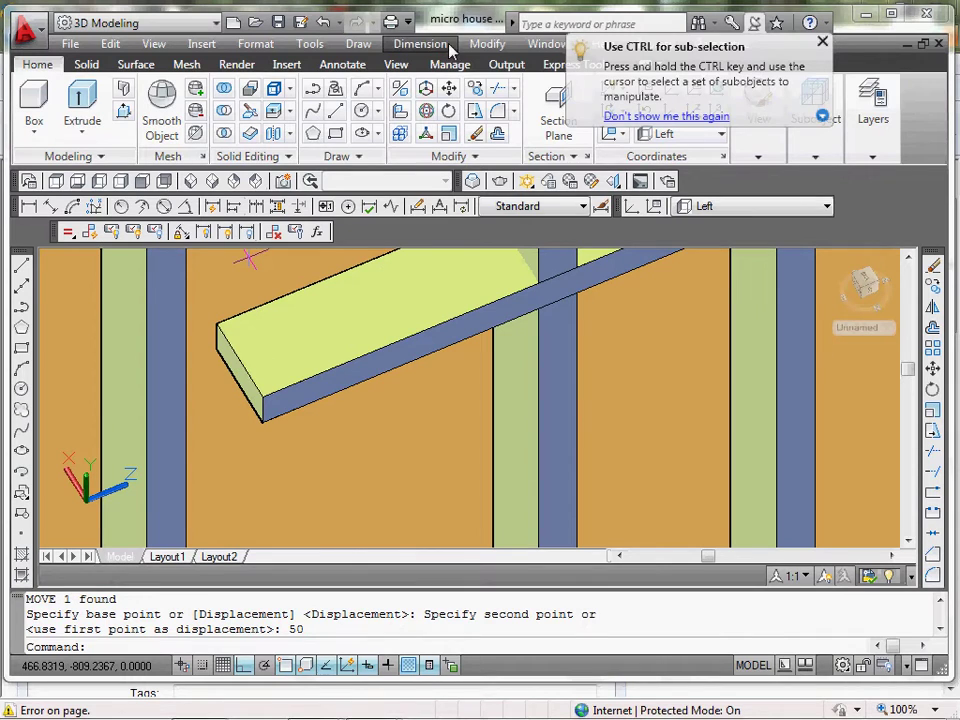
{"action": "left_click", "coordinate": [487, 44]}
{"action": "mouse_move", "coordinate": [557, 575]}
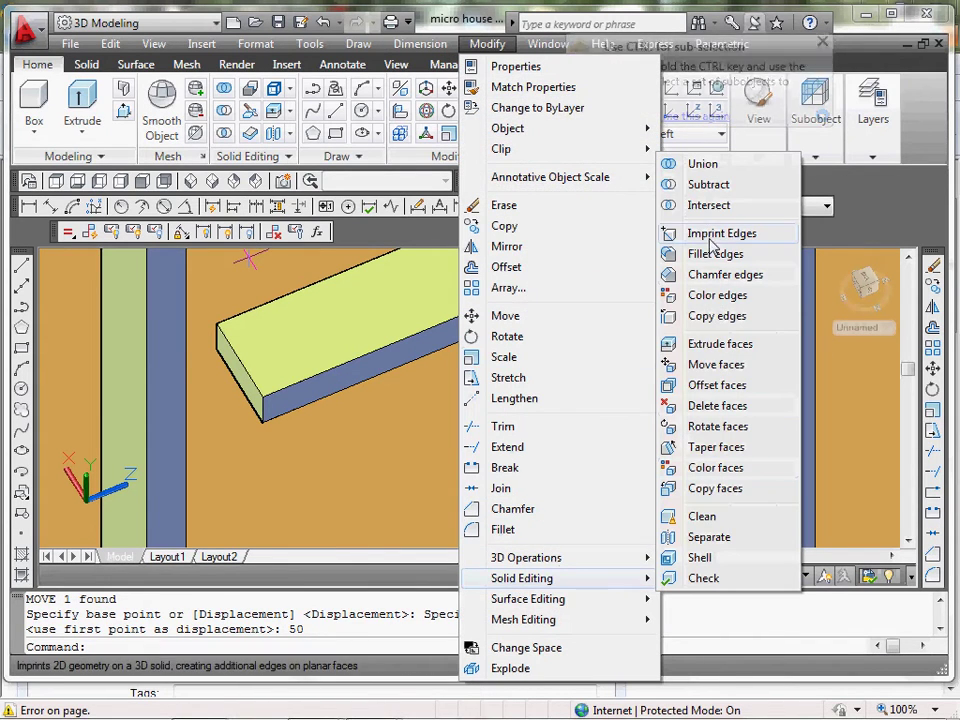
{"action": "left_click", "coordinate": [719, 344]}
{"action": "scroll", "coordinate": [240, 370], "scroll_direction": "up", "scroll_amount": 4}
{"action": "left_click", "coordinate": [238, 375]}
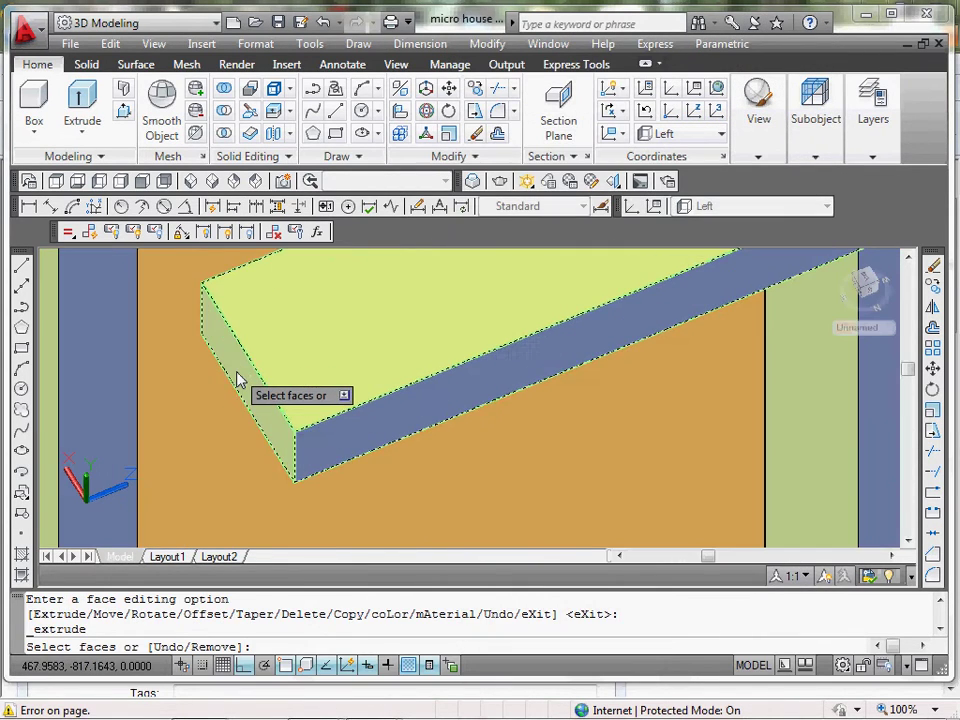
{"action": "key", "text": "Return"}
{"action": "left_click", "coordinate": [293, 481]}
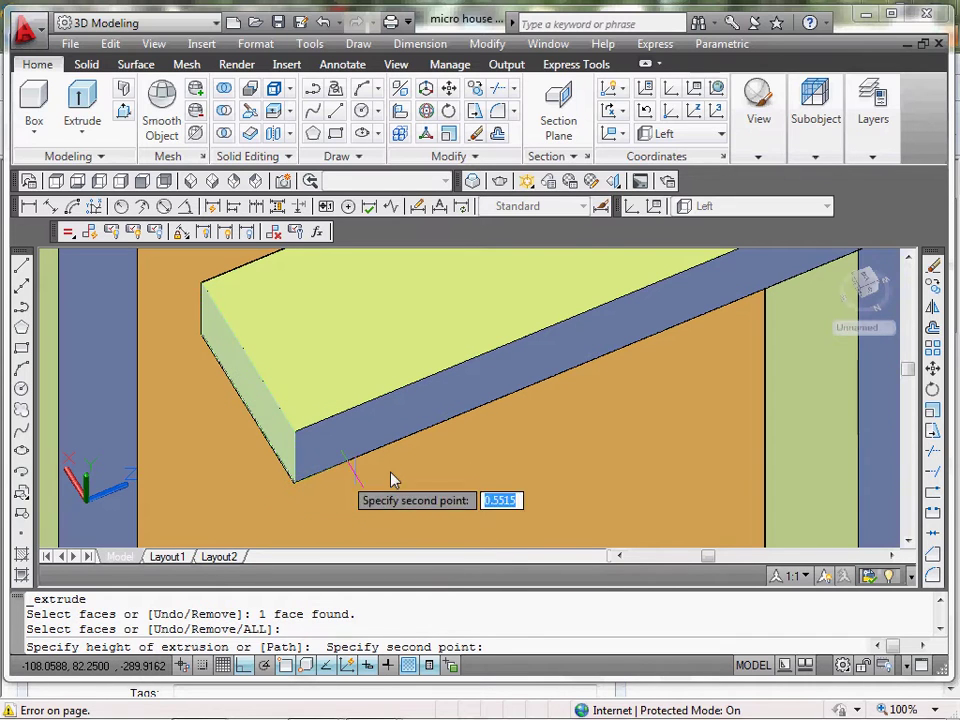
{"action": "key", "text": "Escape"}
Switch the coordinate system to Top for measuring the plate copy's overhang past the opening stud.
{"action": "scroll", "coordinate": [304, 400], "scroll_direction": "down", "scroll_amount": 5}
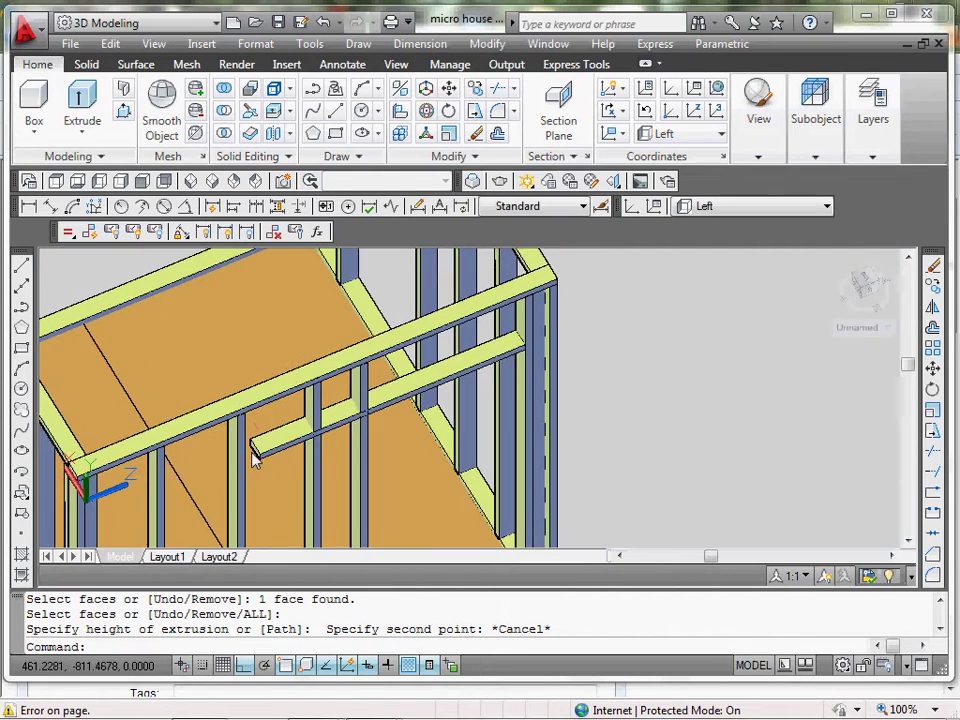
{"action": "scroll", "coordinate": [200, 470], "scroll_direction": "up", "scroll_amount": 3}
{"action": "middle_click_drag", "start_coordinate": [326, 431], "coordinate": [483, 326]}
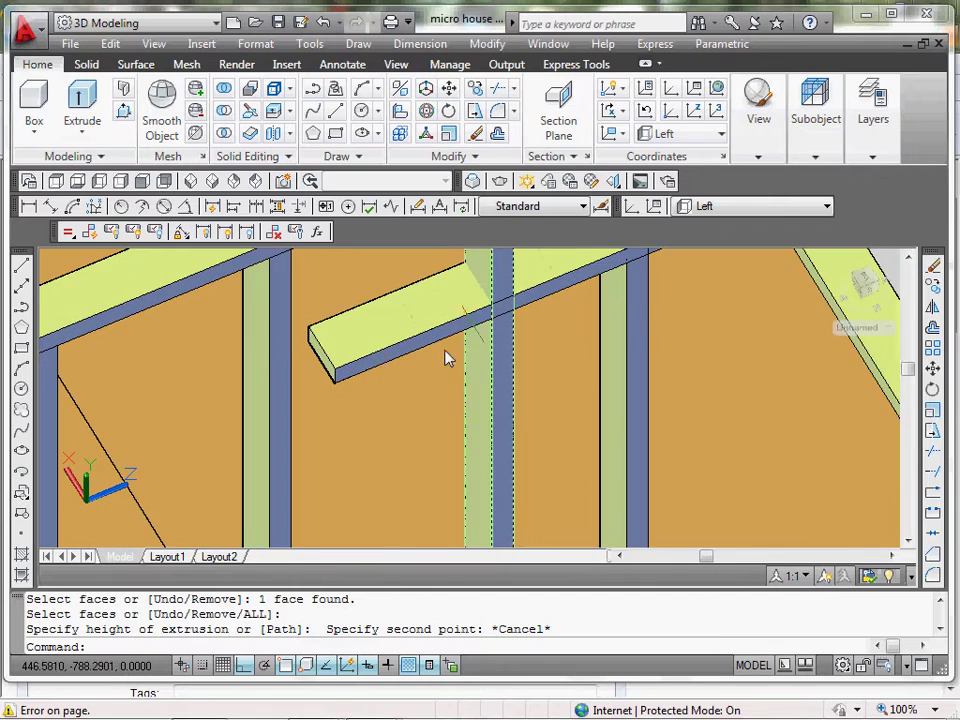
{"action": "scroll", "coordinate": [280, 420], "scroll_direction": "down", "scroll_amount": 2}
{"action": "scroll", "coordinate": [219, 454], "scroll_direction": "up", "scroll_amount": 2}
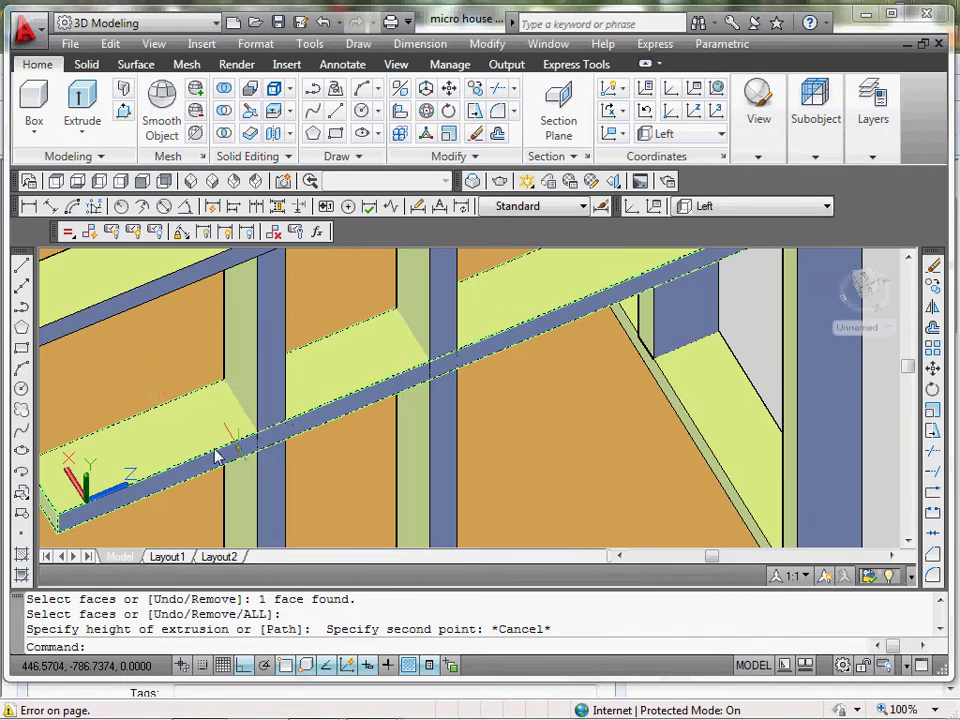
{"action": "scroll", "coordinate": [278, 372], "scroll_direction": "up", "scroll_amount": 2}
{"action": "middle_click_drag", "start_coordinate": [275, 364], "coordinate": [298, 337]}
{"action": "left_click", "coordinate": [31, 208]}
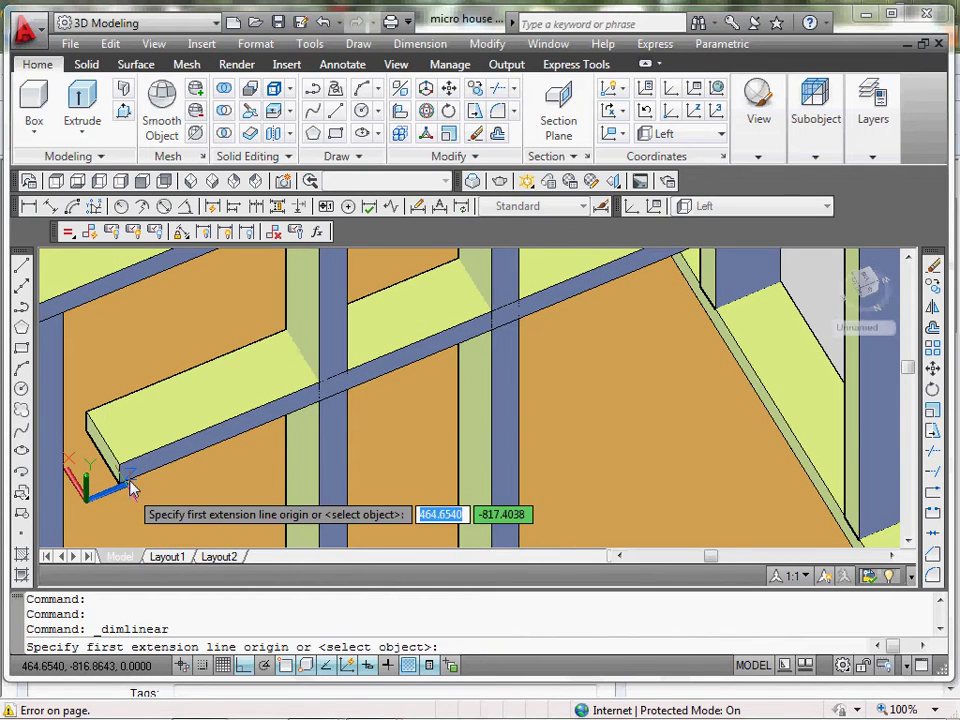
{"action": "key", "text": "Escape"}
{"action": "key", "text": "Escape"}
{"action": "left_click", "coordinate": [739, 207]}
{"action": "left_click", "coordinate": [706, 257]}
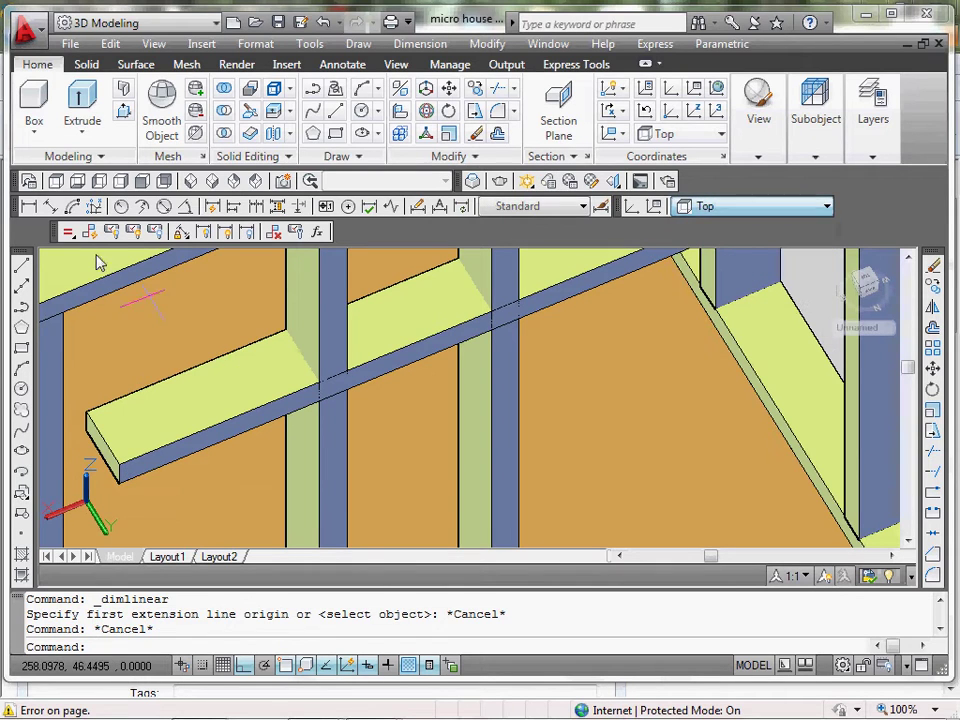
Add a linear dimension from the plate copy's free end corner to the opening-side edge of the stud bordering the opening.
{"action": "left_click", "coordinate": [33, 208]}
{"action": "left_click", "coordinate": [118, 482]}
{"action": "key", "text": "Escape"}
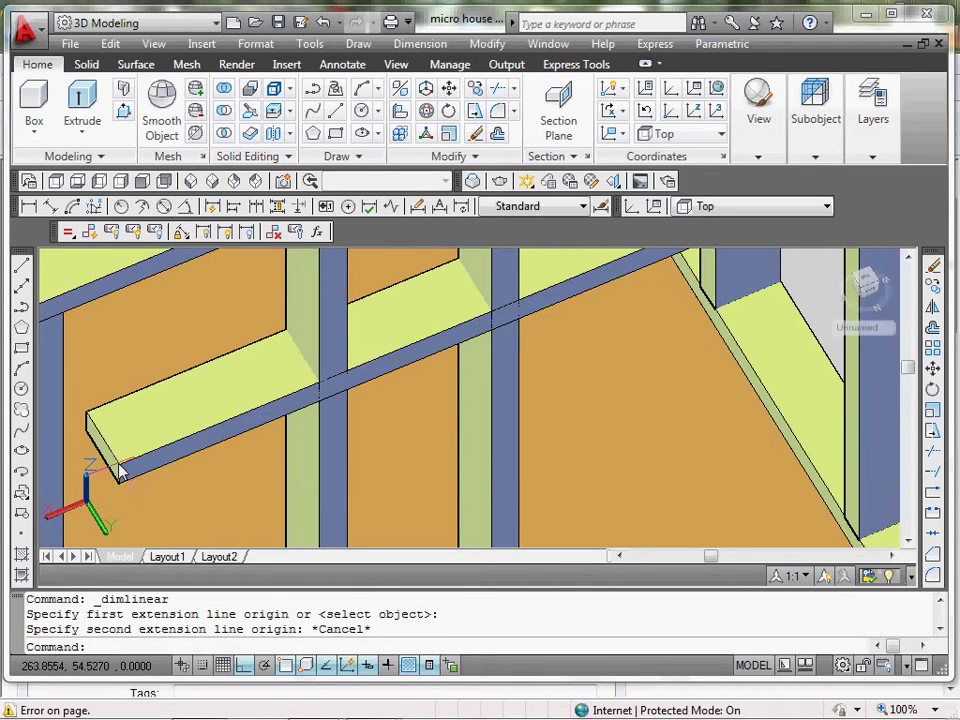
{"action": "key", "text": "Return"}
{"action": "left_click", "coordinate": [118, 464]}
{"action": "left_click", "coordinate": [517, 303]}
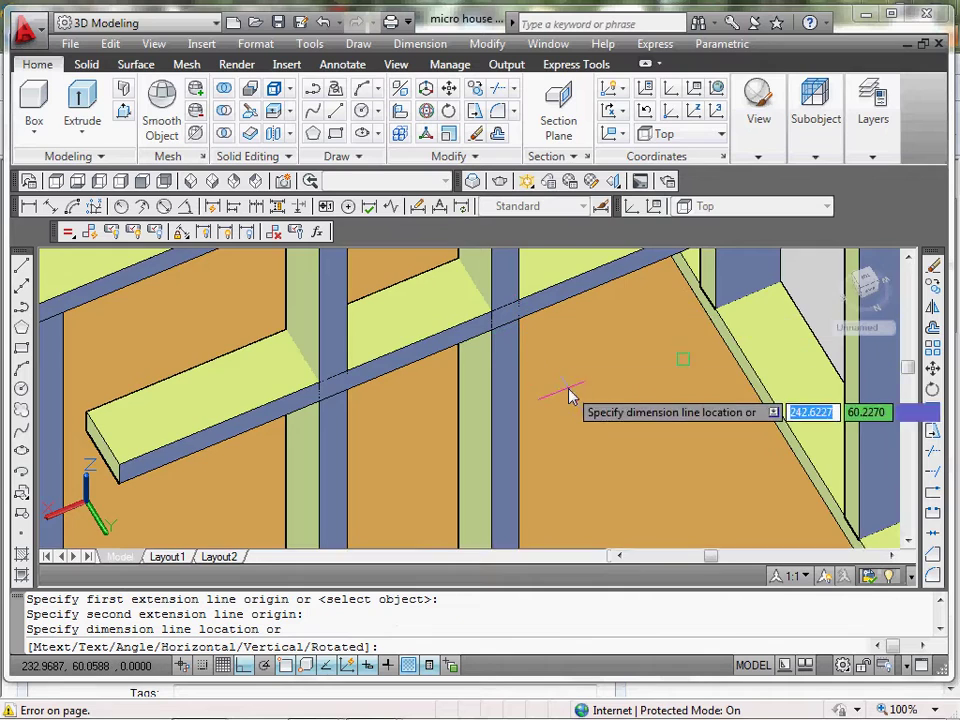
{"action": "scroll", "coordinate": [456, 232], "scroll_direction": "down", "scroll_amount": 4}
{"action": "scroll", "coordinate": [457, 425], "scroll_direction": "down", "scroll_amount": 5}
{"action": "middle_click_drag", "start_coordinate": [494, 499], "coordinate": [437, 358]}
{"action": "left_click", "coordinate": [435, 441]}
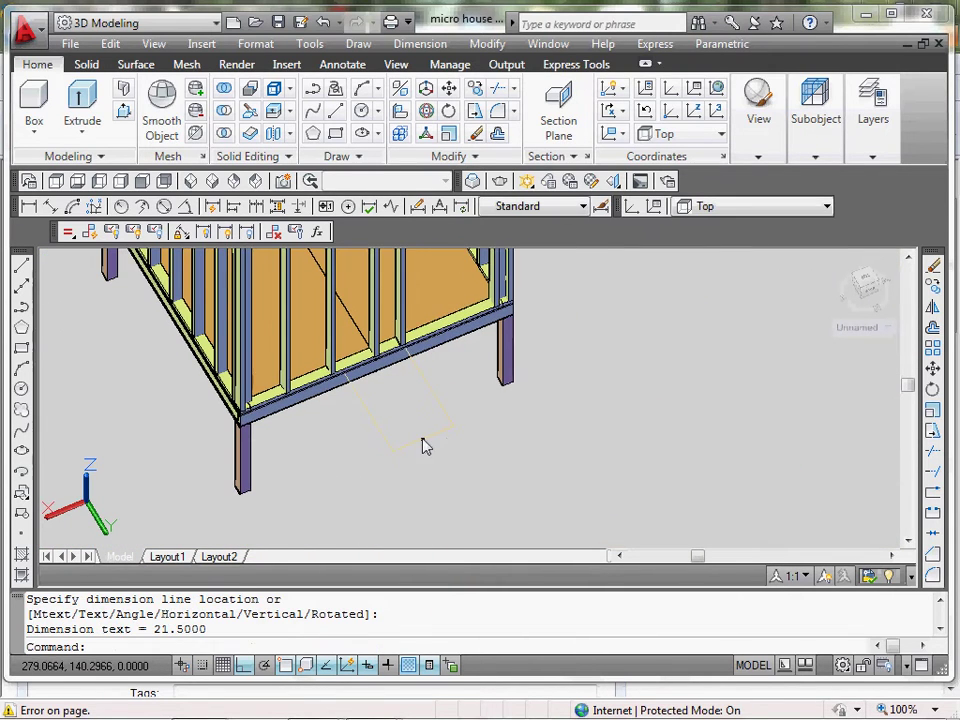
Read the overhang dimension's text up close and delete the dimension.
{"action": "scroll", "coordinate": [423, 440], "scroll_direction": "up", "scroll_amount": 10}
{"action": "scroll", "coordinate": [436, 463], "scroll_direction": "up", "scroll_amount": 6}
{"action": "scroll", "coordinate": [435, 429], "scroll_direction": "down", "scroll_amount": 2}
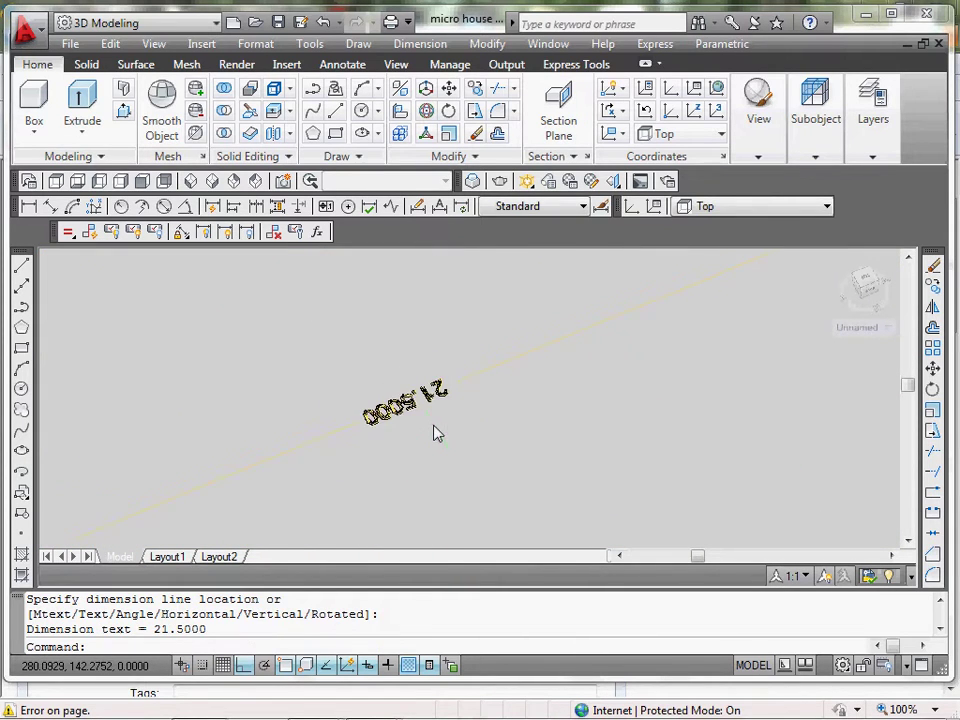
{"action": "scroll", "coordinate": [435, 429], "scroll_direction": "up", "scroll_amount": 3}
{"action": "left_click", "coordinate": [434, 427]}
{"action": "left_click", "coordinate": [367, 329]}
{"action": "scroll", "coordinate": [340, 436], "scroll_direction": "down", "scroll_amount": 8}
{"action": "scroll", "coordinate": [340, 444], "scroll_direction": "up", "scroll_amount": 6}
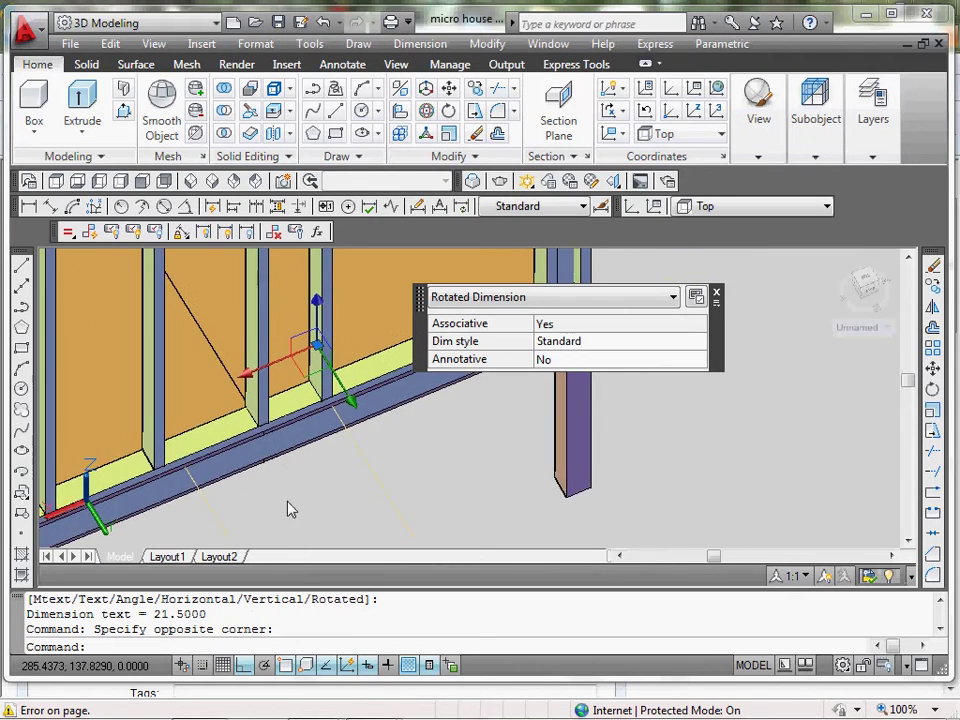
{"action": "key", "text": "Delete"}
Try to cut back the plate copy's overhang by extruding its free end face inward.
{"action": "scroll", "coordinate": [225, 338], "scroll_direction": "up", "scroll_amount": 3}
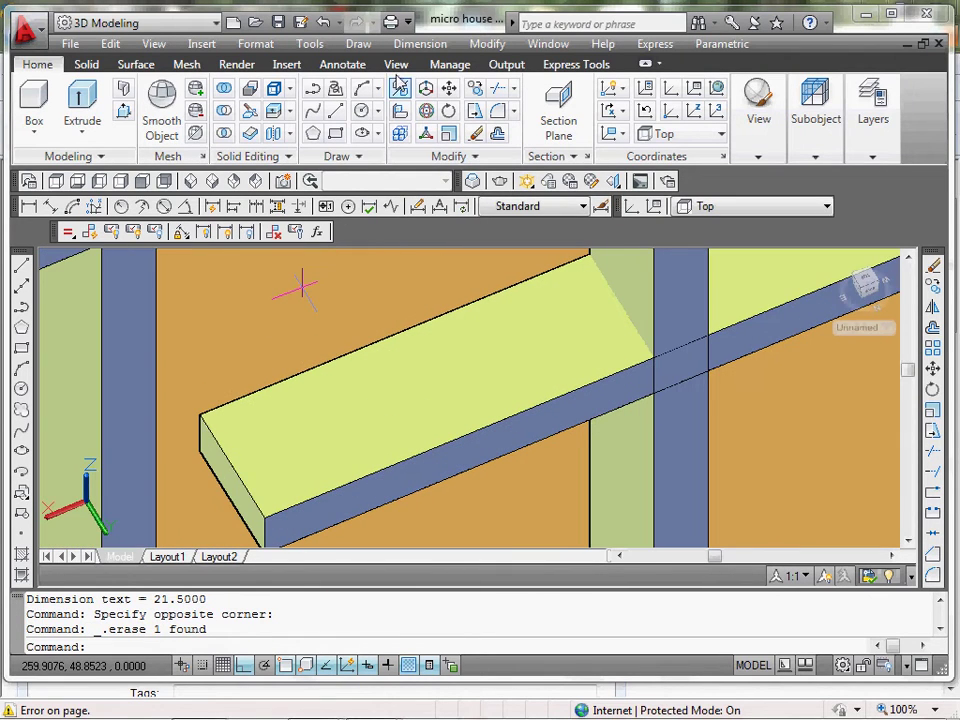
{"action": "left_click", "coordinate": [487, 44]}
{"action": "mouse_move", "coordinate": [515, 580]}
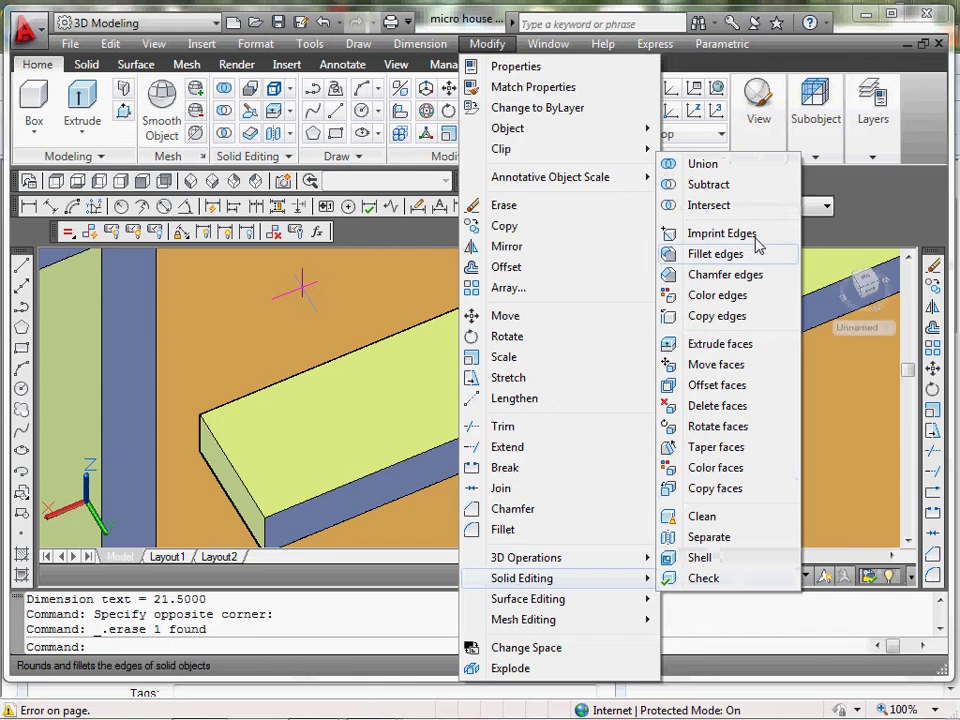
{"action": "left_click", "coordinate": [721, 345]}
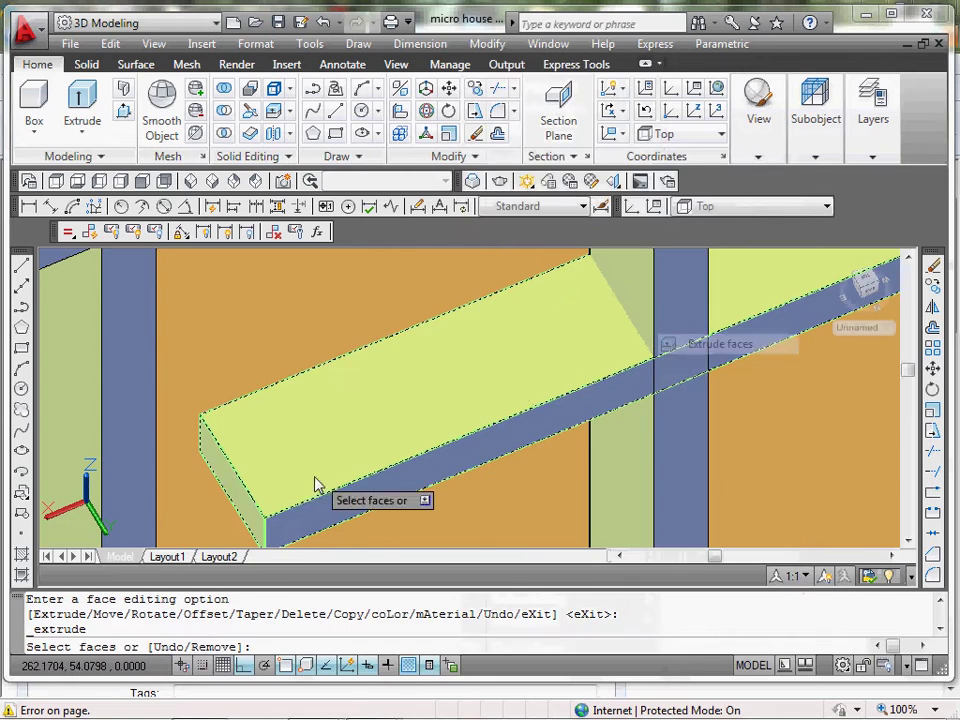
{"action": "left_click", "coordinate": [214, 474]}
{"action": "key", "text": "Return"}
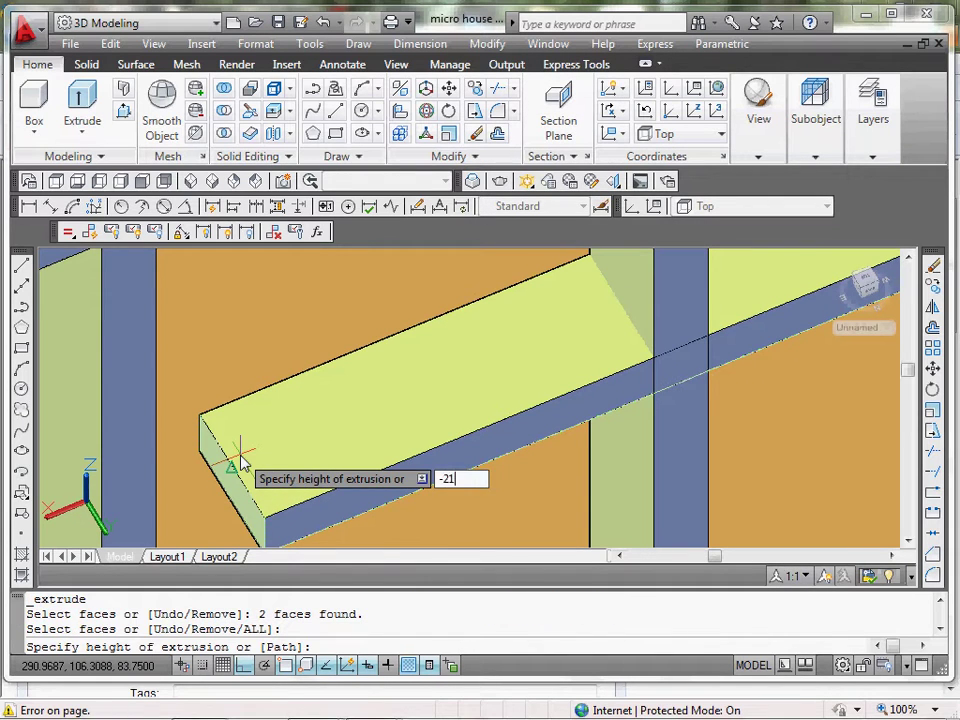
{"action": "key", "text": "Return"}
{"action": "key", "text": "Return"}
{"action": "key", "text": "Escape"}
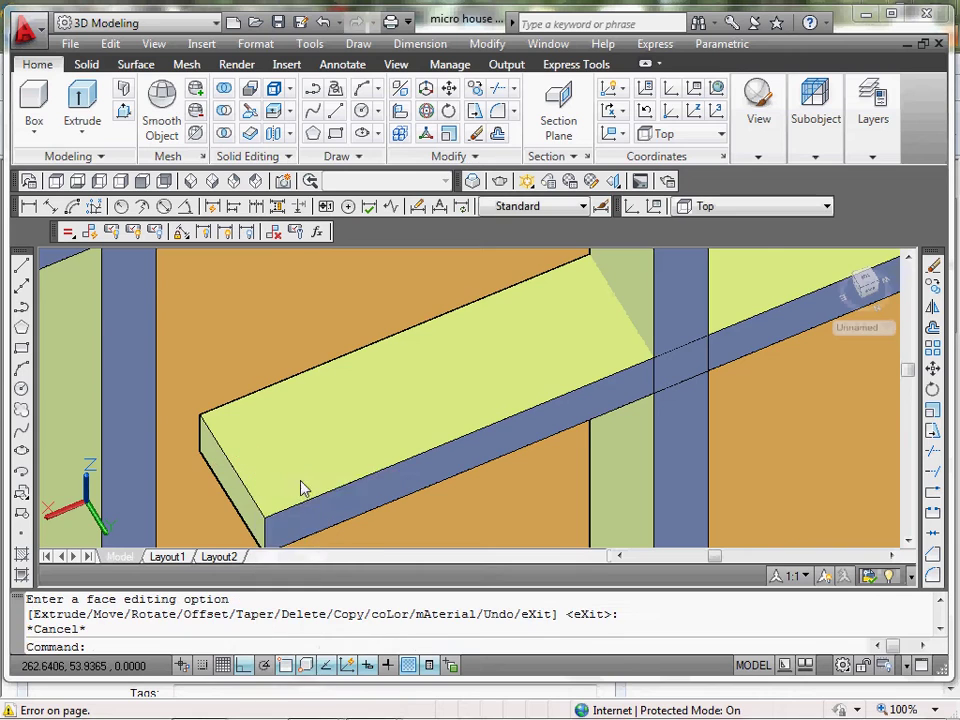
Extrude only the plate copy's free end face by -21.5 so the member ends at the opening stud.
{"action": "scroll", "coordinate": [300, 489], "scroll_direction": "down", "scroll_amount": 5}
{"action": "middle_click_drag", "start_coordinate": [487, 372], "coordinate": [504, 350]}
{"action": "scroll", "coordinate": [285, 430], "scroll_direction": "up", "scroll_amount": 4}
{"action": "middle_click_drag", "start_coordinate": [216, 317], "coordinate": [298, 305]}
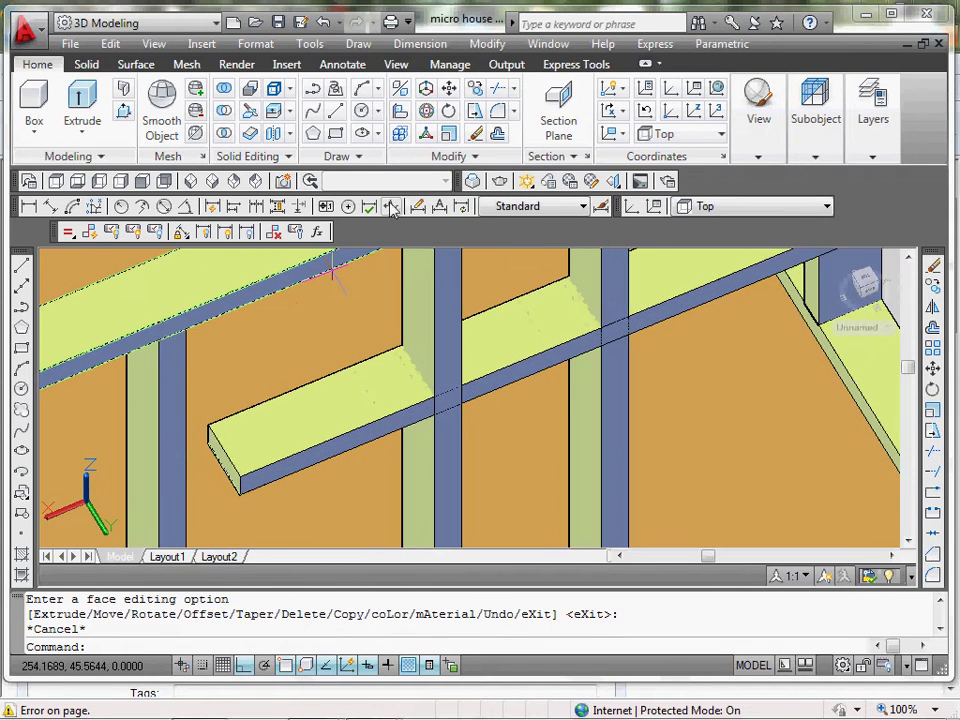
{"action": "left_click", "coordinate": [487, 48]}
{"action": "mouse_move", "coordinate": [521, 580]}
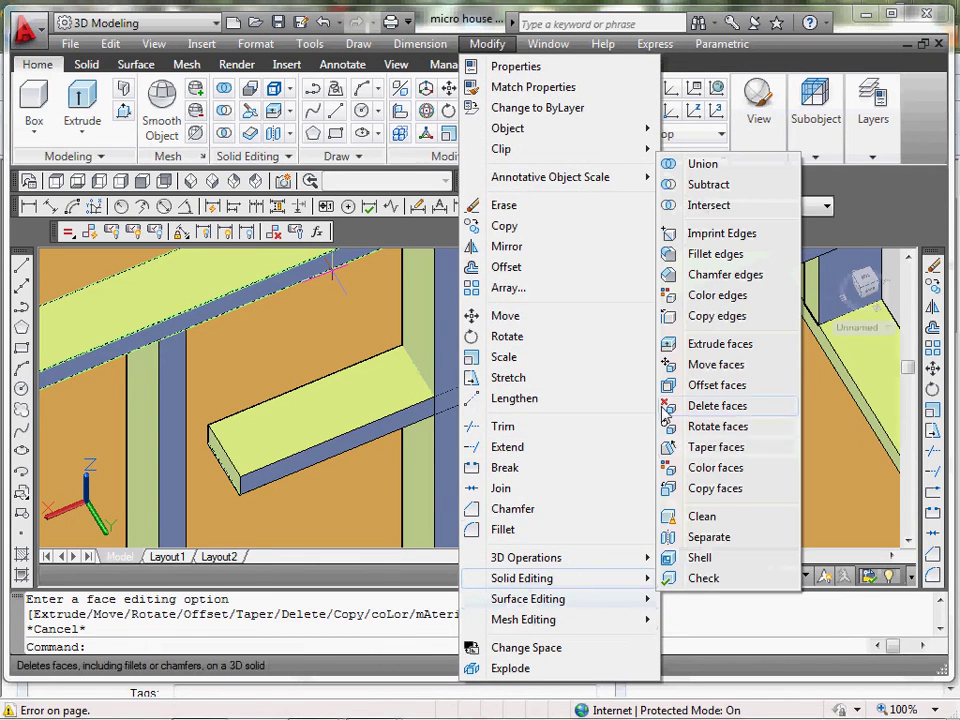
{"action": "left_click", "coordinate": [707, 343]}
{"action": "scroll", "coordinate": [270, 478], "scroll_direction": "up", "scroll_amount": 5}
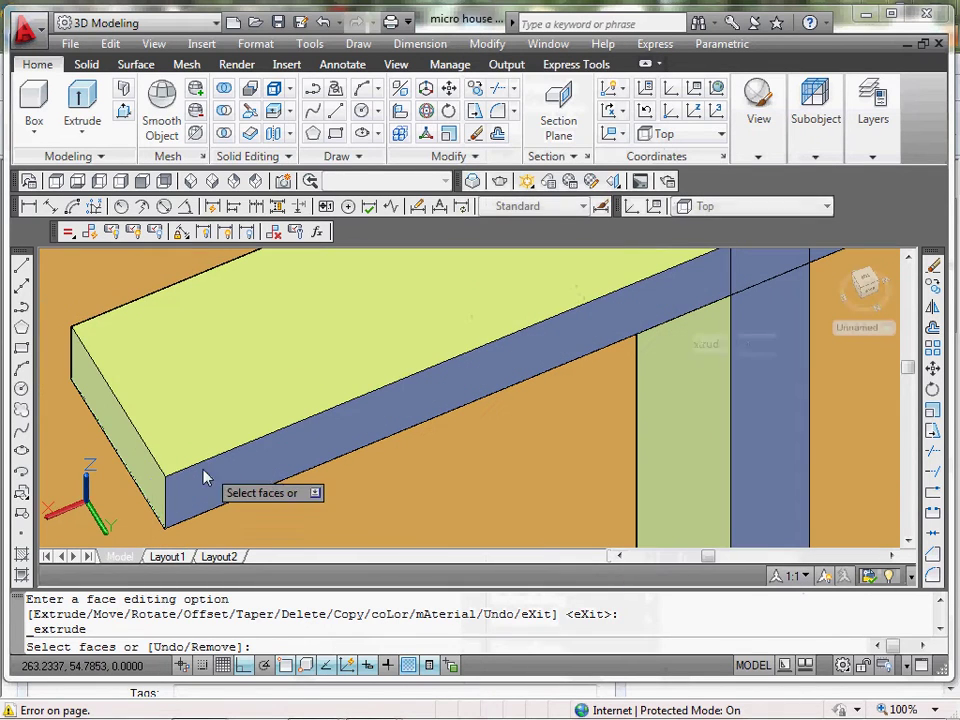
{"action": "left_click", "coordinate": [126, 447]}
{"action": "key", "text": "Return"}
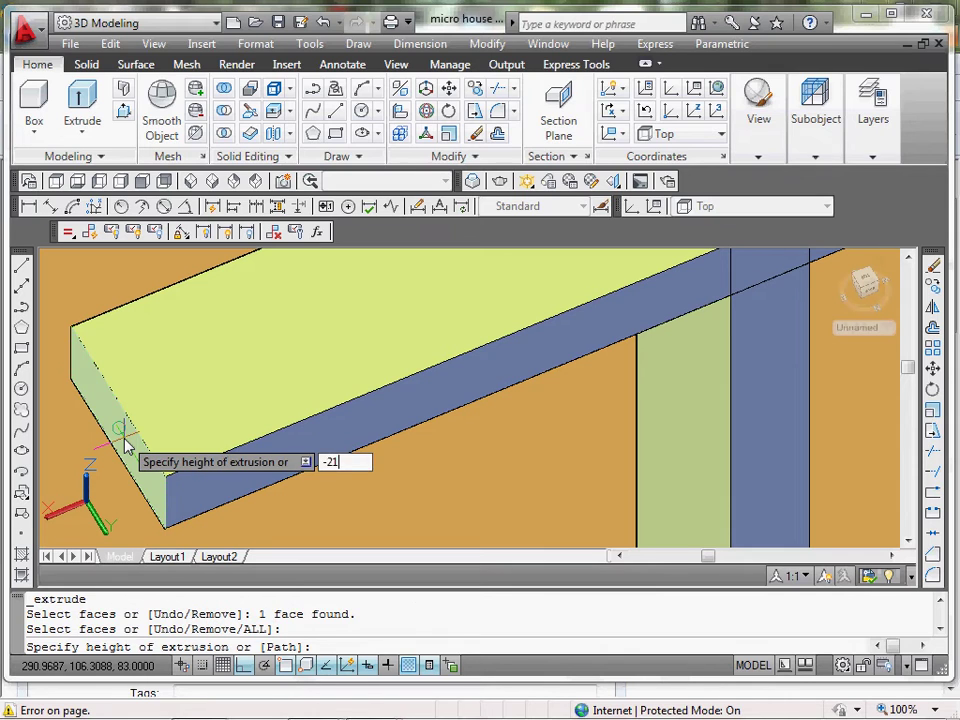
{"action": "type", "text": "-21.5"}
{"action": "key", "text": "Return"}
{"action": "key", "text": "Return"}
{"action": "right_click", "coordinate": [126, 440]}
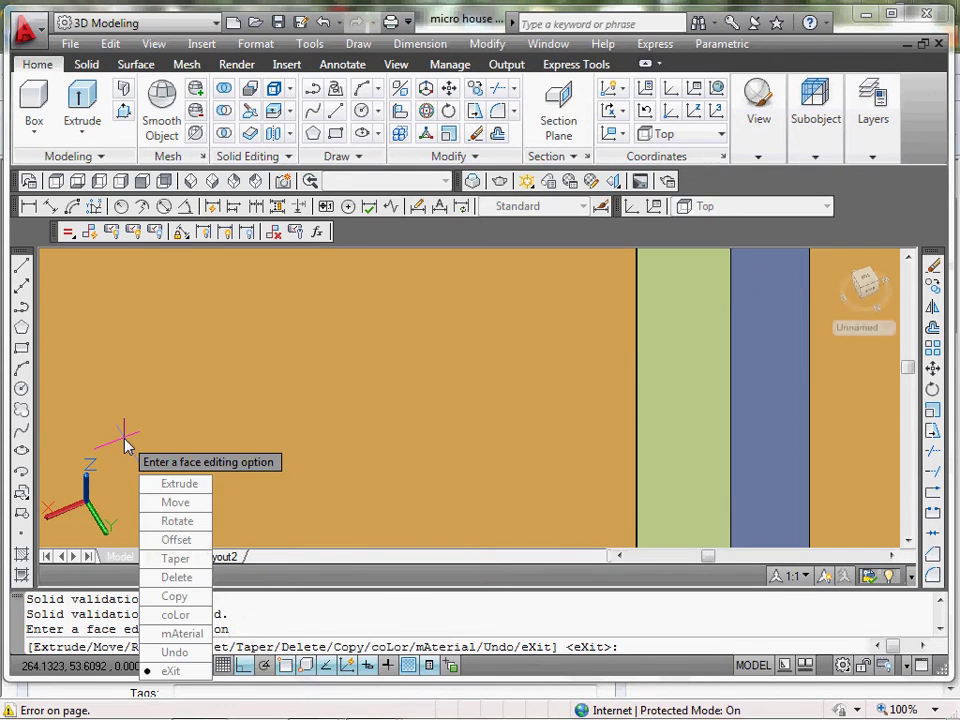
{"action": "key", "text": "Return"}
{"action": "key", "text": "Escape"}
Examine from several angles how the horizontal member fits between the opening stud and the corner stud.
{"action": "scroll", "coordinate": [267, 478], "scroll_direction": "down", "scroll_amount": 3}
{"action": "middle_click_drag", "start_coordinate": [267, 478], "coordinate": [431, 386], "text": "shift"}
{"action": "scroll", "coordinate": [431, 386], "scroll_direction": "down", "scroll_amount": 2}
{"action": "scroll", "coordinate": [416, 329], "scroll_direction": "up", "scroll_amount": 3}
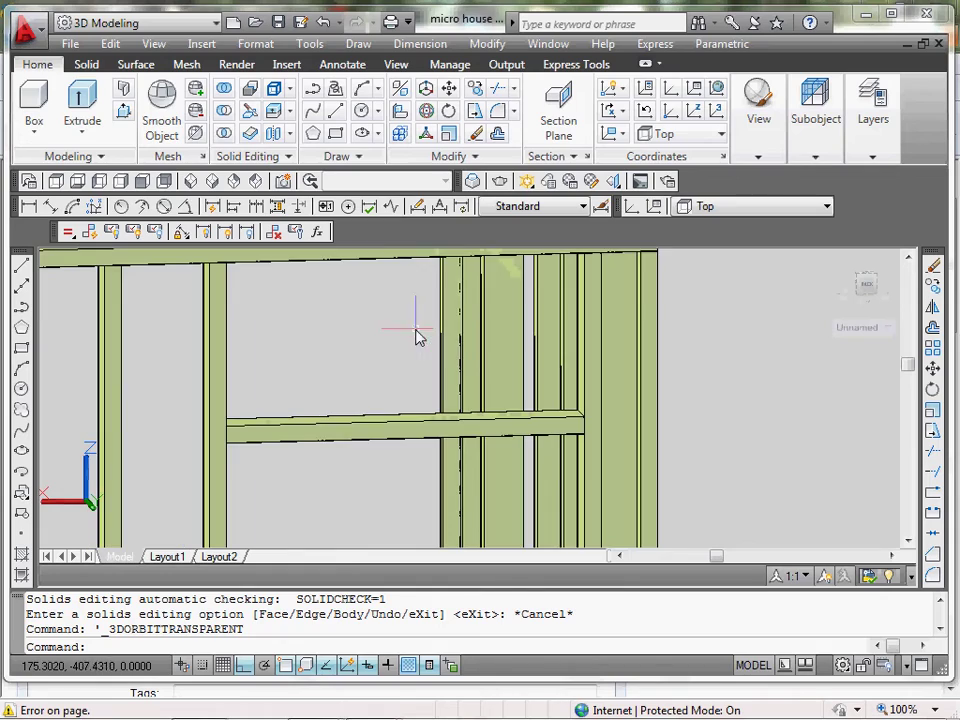
{"action": "middle_click_drag", "start_coordinate": [293, 341], "coordinate": [247, 418], "text": "shift"}
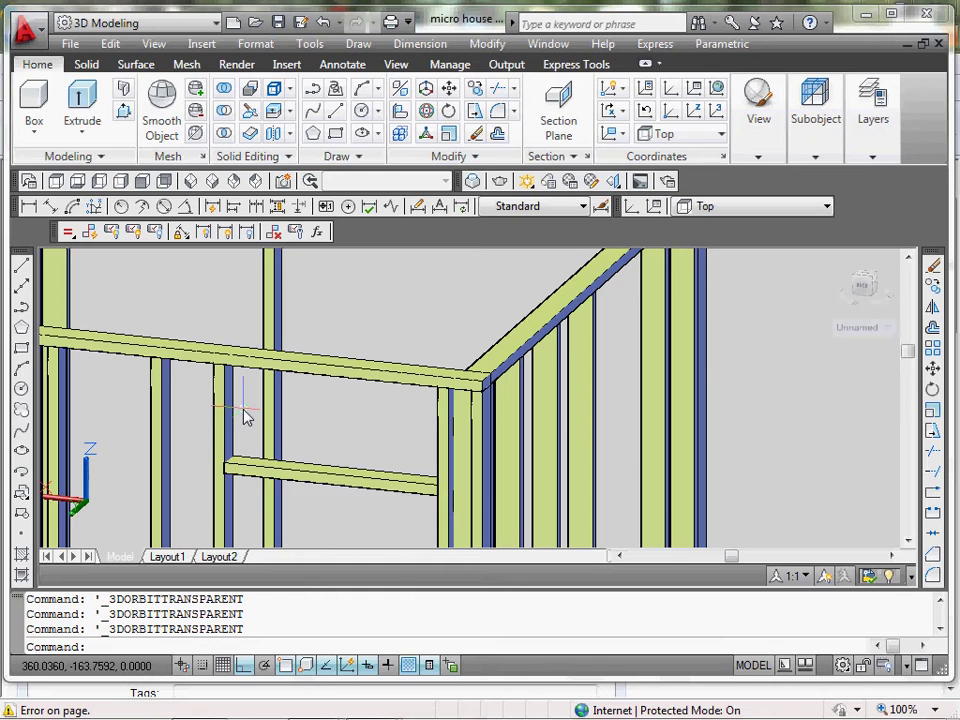
{"action": "middle_click_drag", "start_coordinate": [225, 465], "coordinate": [372, 478], "text": "shift"}
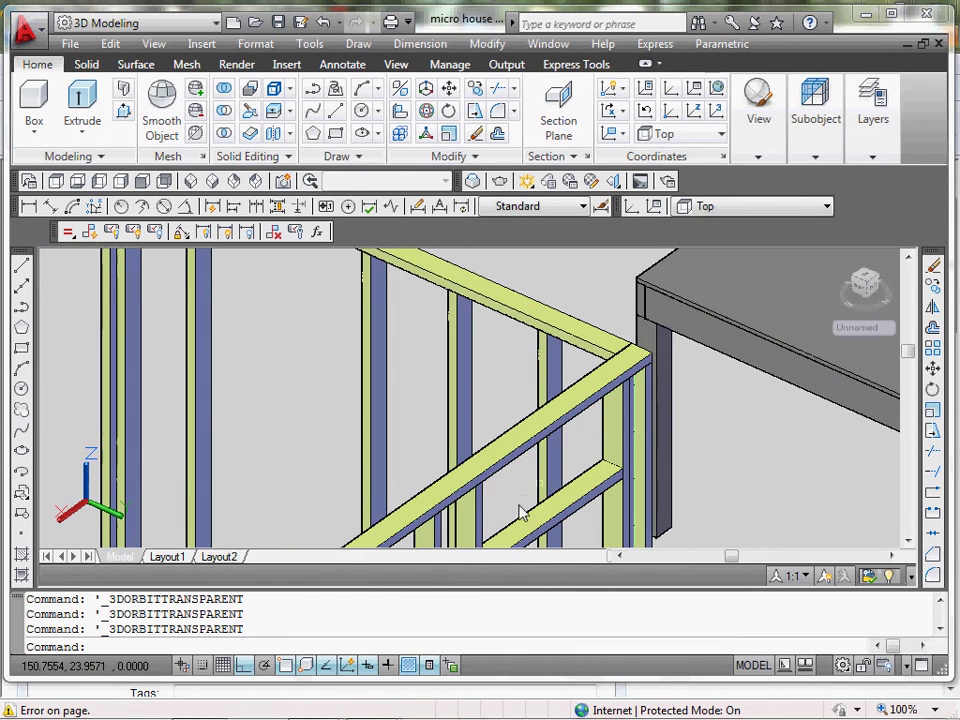
{"action": "middle_click_drag", "start_coordinate": [547, 539], "coordinate": [296, 403]}
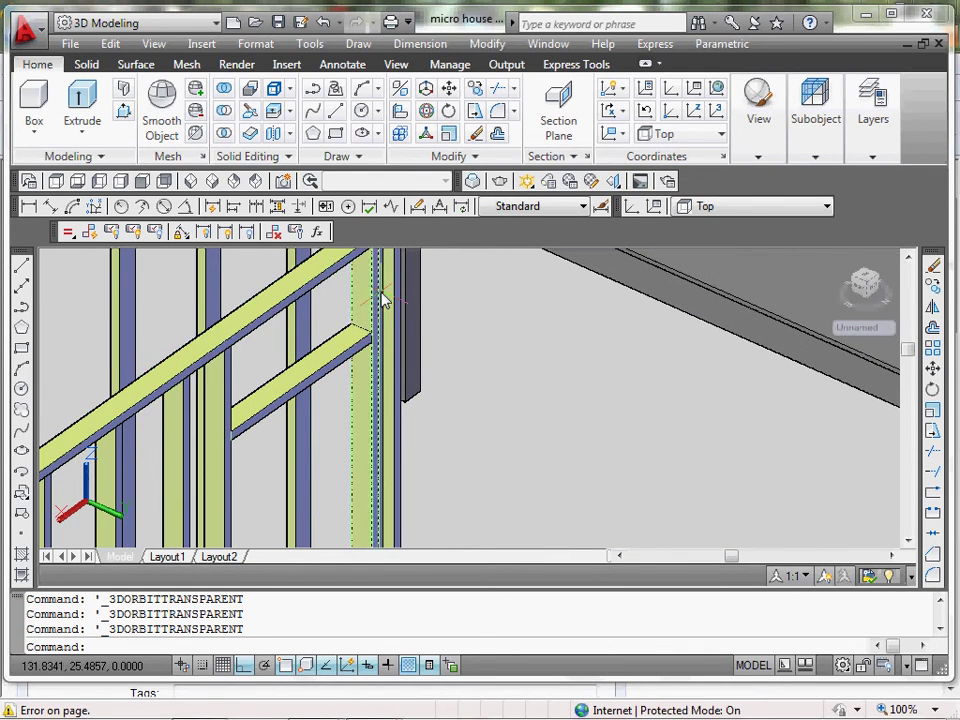
{"action": "middle_click_drag", "start_coordinate": [287, 298], "coordinate": [300, 386], "text": "shift"}
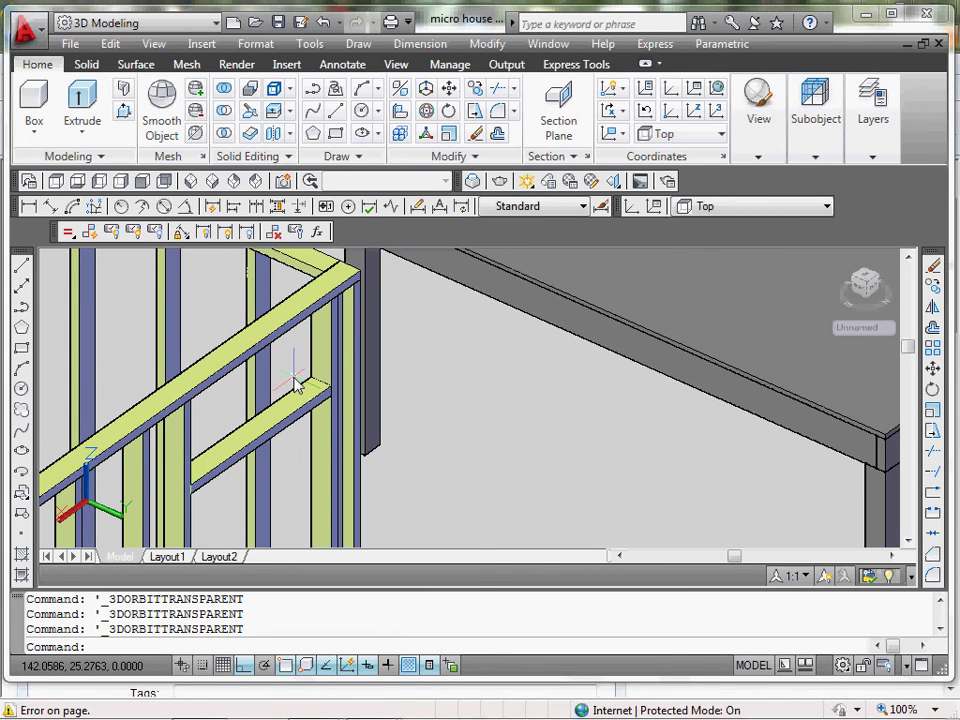
{"action": "middle_click_drag", "start_coordinate": [240, 383], "coordinate": [311, 408], "text": "shift"}
{"action": "scroll", "coordinate": [415, 383], "scroll_direction": "up", "scroll_amount": 1}
{"action": "scroll", "coordinate": [278, 350], "scroll_direction": "down", "scroll_amount": 2}
{"action": "scroll", "coordinate": [326, 386], "scroll_direction": "up", "scroll_amount": 3}
{"action": "middle_click_drag", "start_coordinate": [223, 415], "coordinate": [367, 487]}
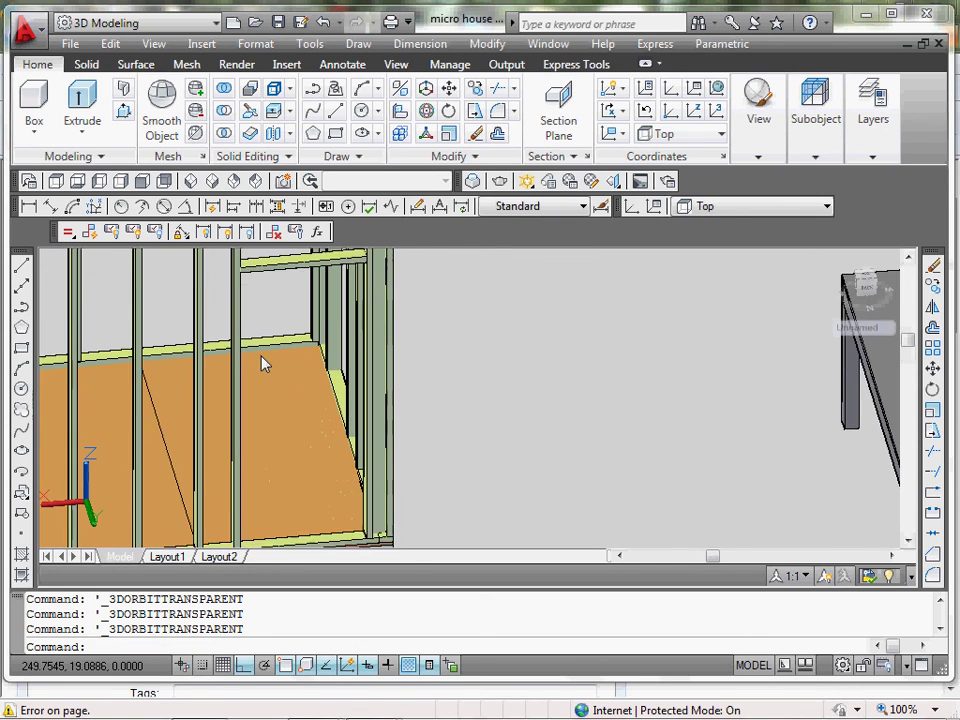